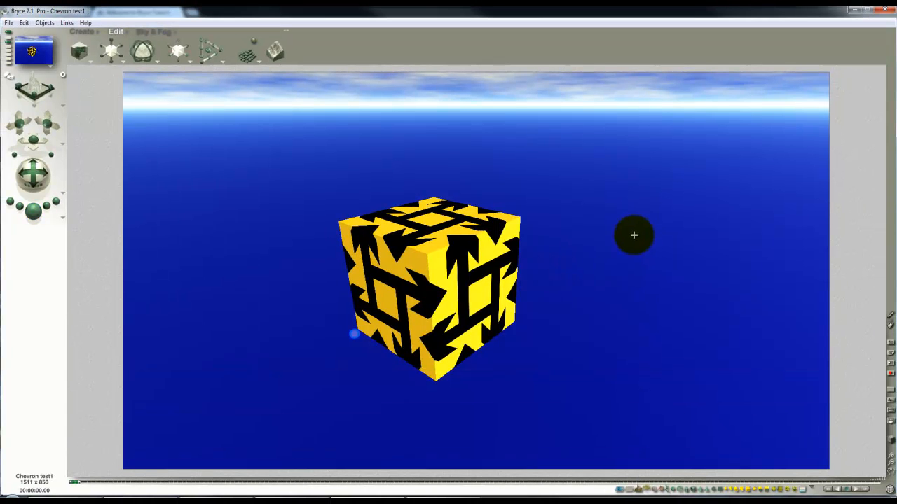
# Save the scene under the new name Chevron test2
pyautogui.click(9, 22)
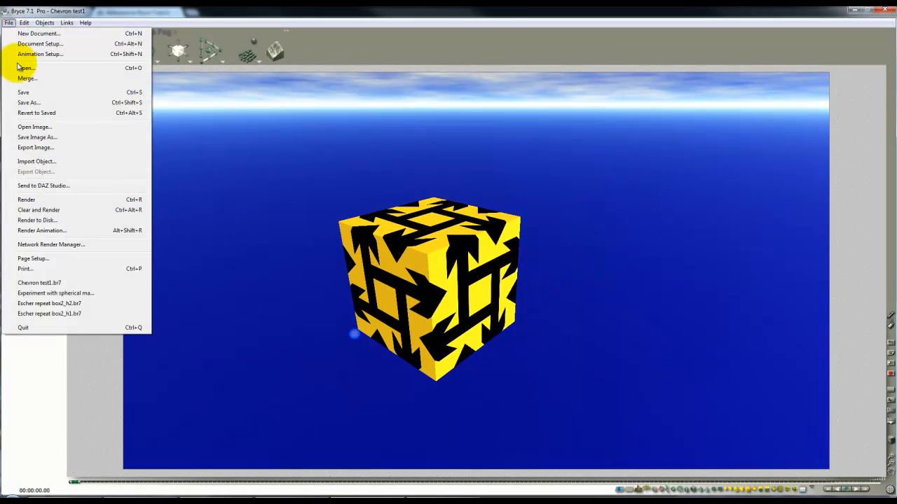
pyautogui.click(28, 103)
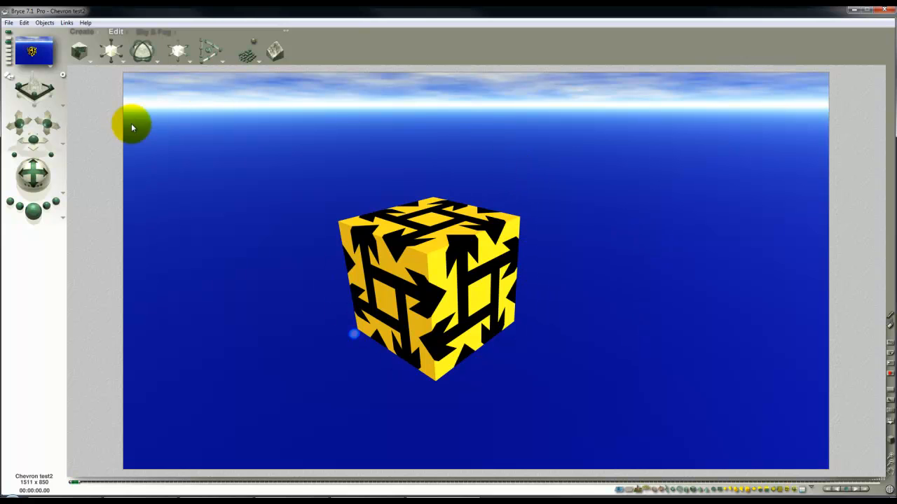
# Add cube1_cube1_default_1 from the Installed object library, move the camera to frame it beside the chevron cube and render the scene
pyautogui.click(98, 33)
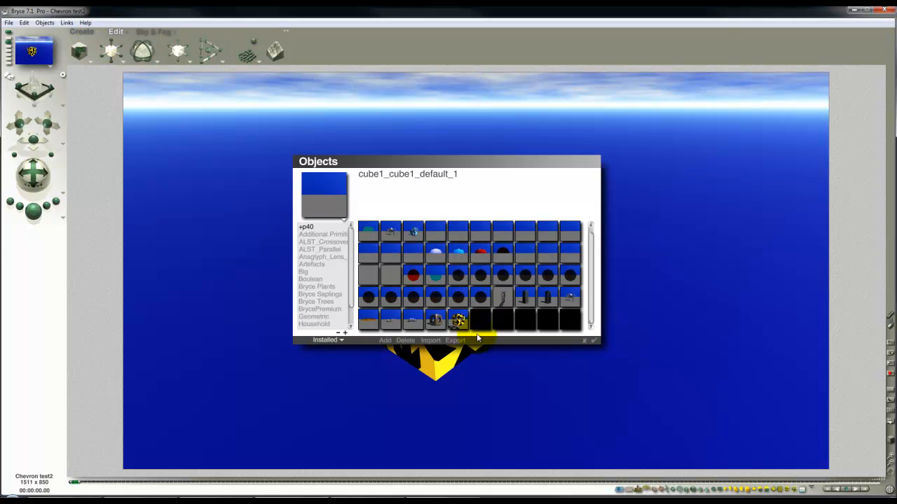
pyautogui.click(458, 323)
pyautogui.click(595, 341)
pyautogui.click(33, 210)
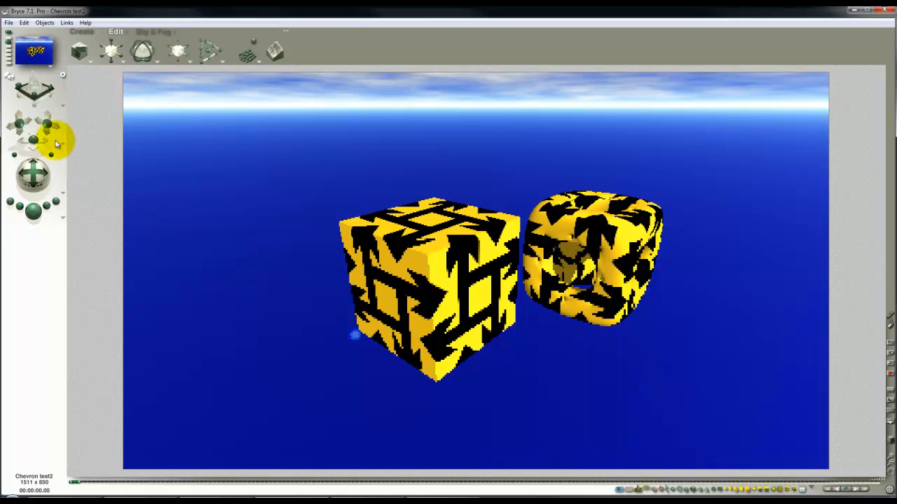
pyautogui.moveTo(34, 134); pyautogui.dragTo(47, 123)
pyautogui.click(33, 210)
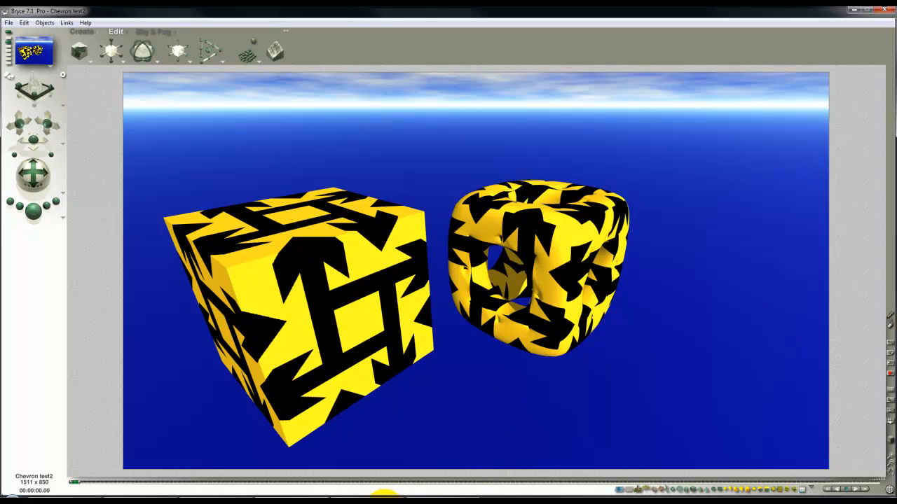
# Switch to the browser, open the Bryce 7 Pro Spherical Mapper product page from the Bryce Downloads list, and return to Bryce
pyautogui.click(380, 496)
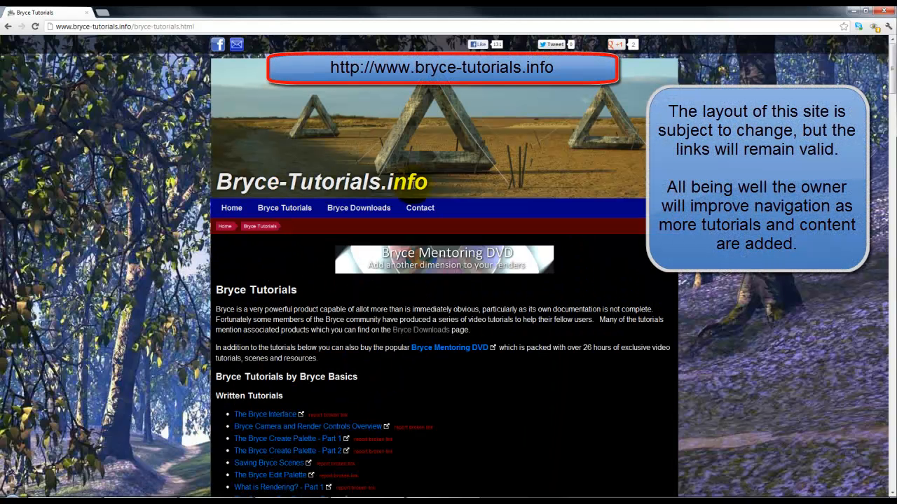
pyautogui.click(356, 210)
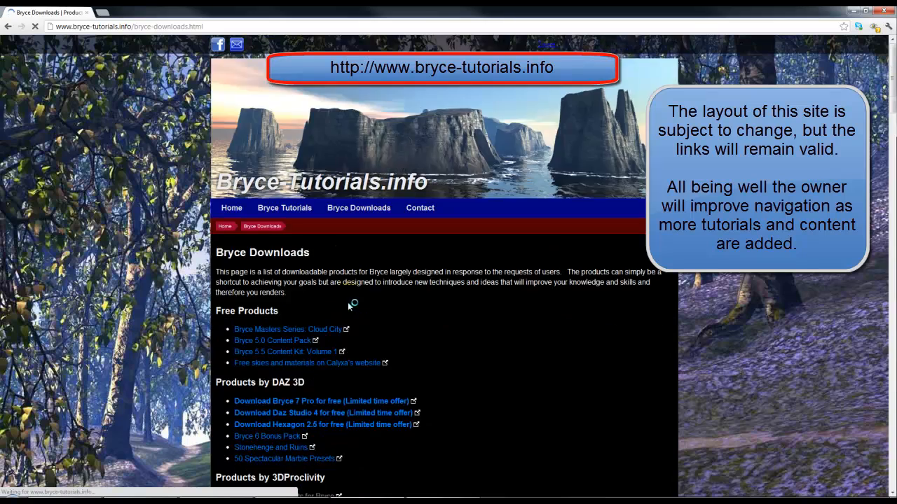
pyautogui.scroll(-8, 337, 294)
pyautogui.scroll(-15, 337, 293)
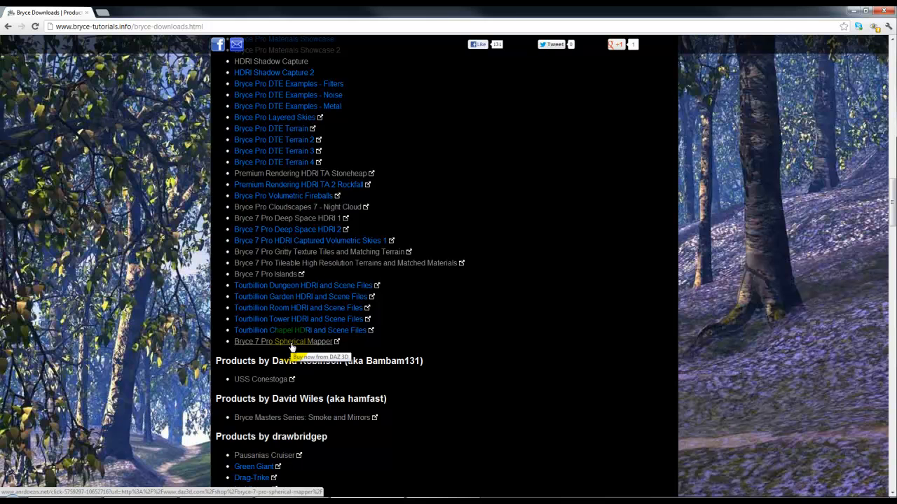
pyautogui.scroll(4, 289, 340)
pyautogui.scroll(-3, 288, 339)
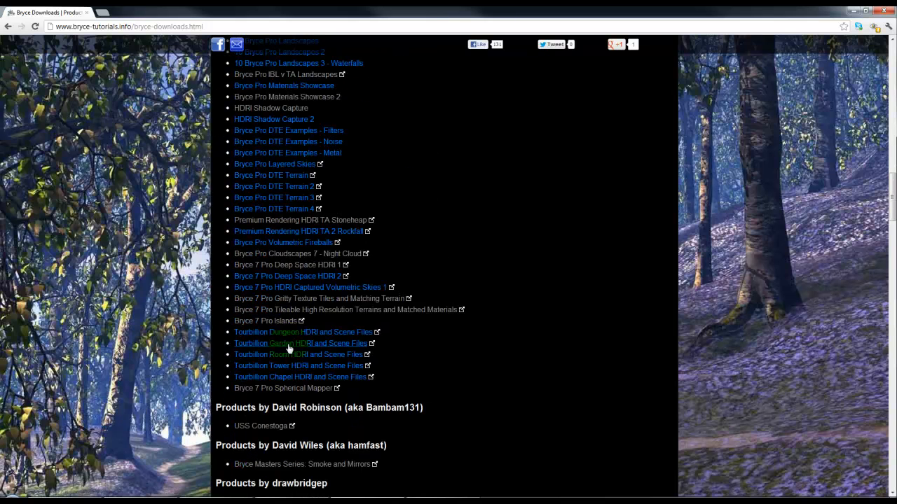
pyautogui.click(294, 389)
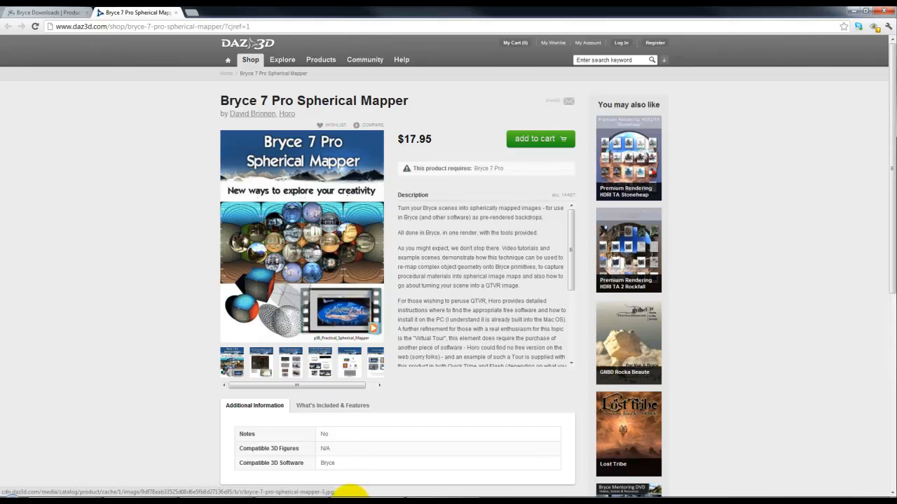
pyautogui.click(293, 459)
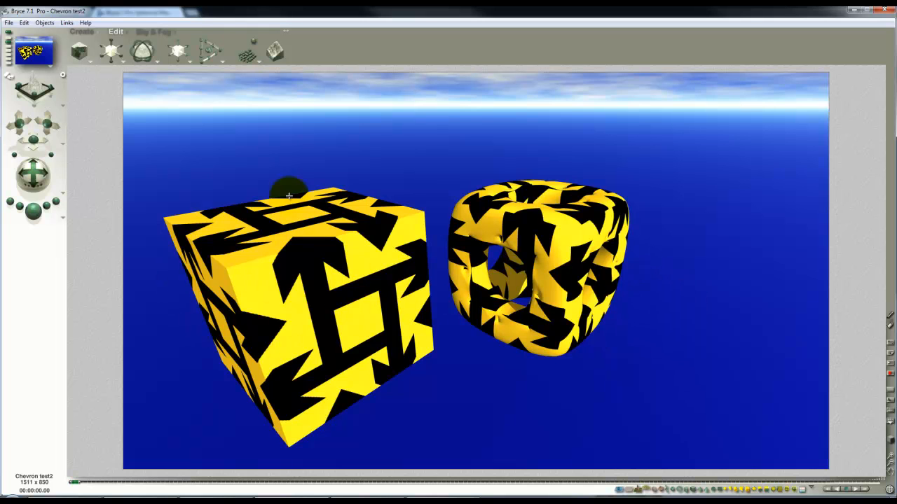
# Delete the rounded hollow chevron object beside the cube
pyautogui.click(569, 253)
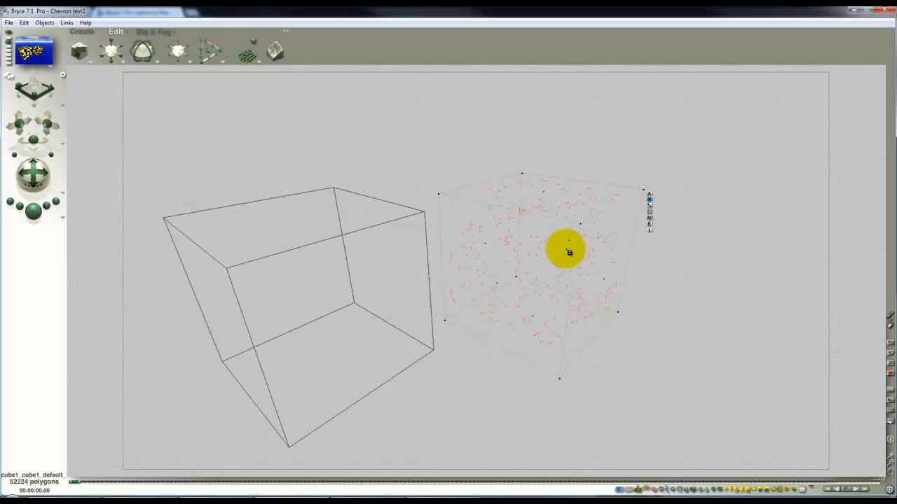
pyautogui.press('Delete')
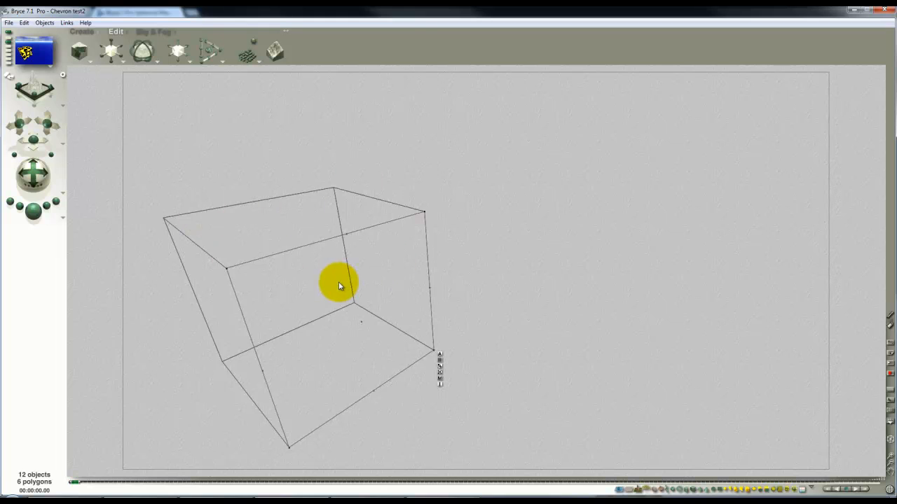
pyautogui.moveTo(503, 337); pyautogui.dragTo(138, 177)
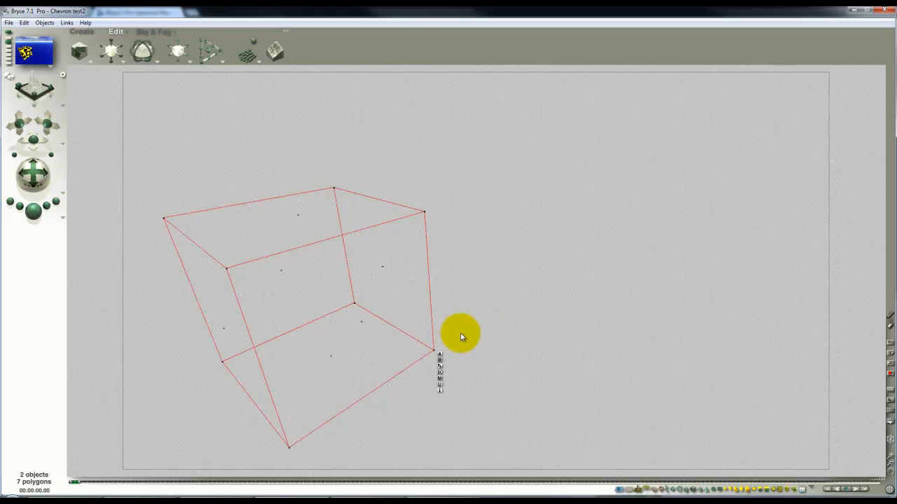
pyautogui.click(440, 356)
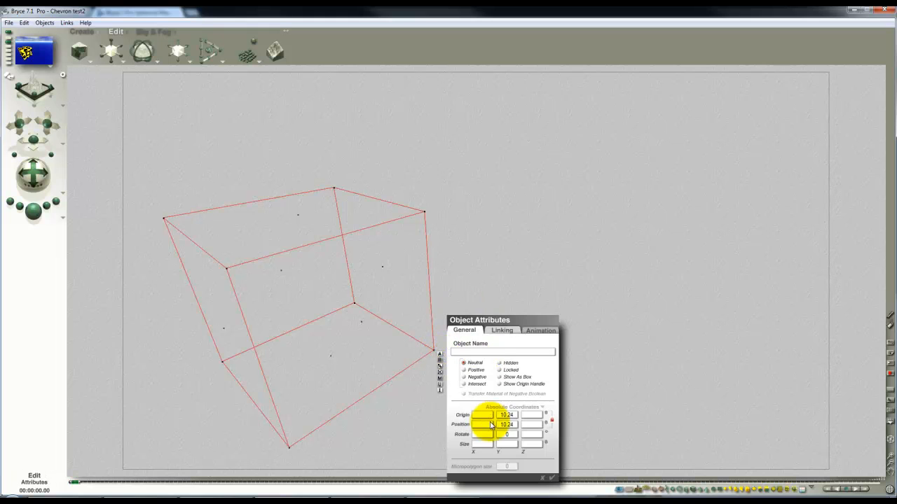
pyautogui.click(544, 480)
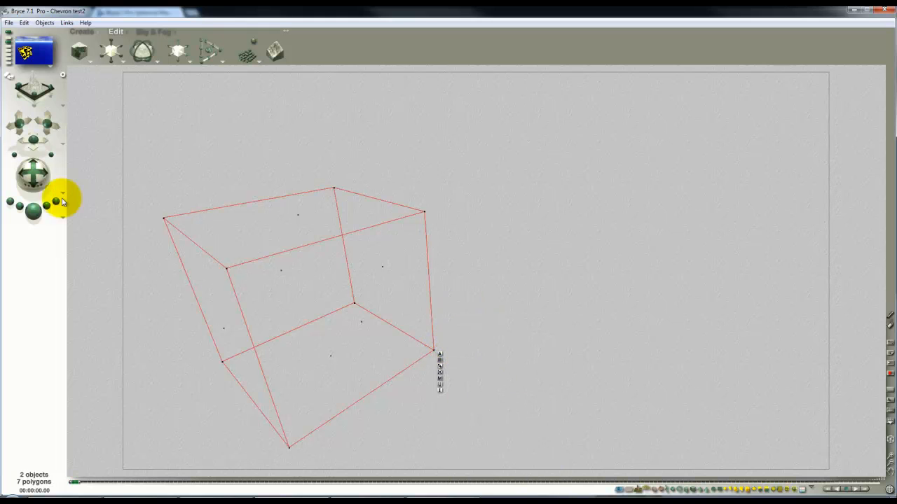
# Select the cube's Group 6 and set its origin to 0 on X, Y and Z
pyautogui.moveTo(32, 140); pyautogui.dragTo(88, 201)
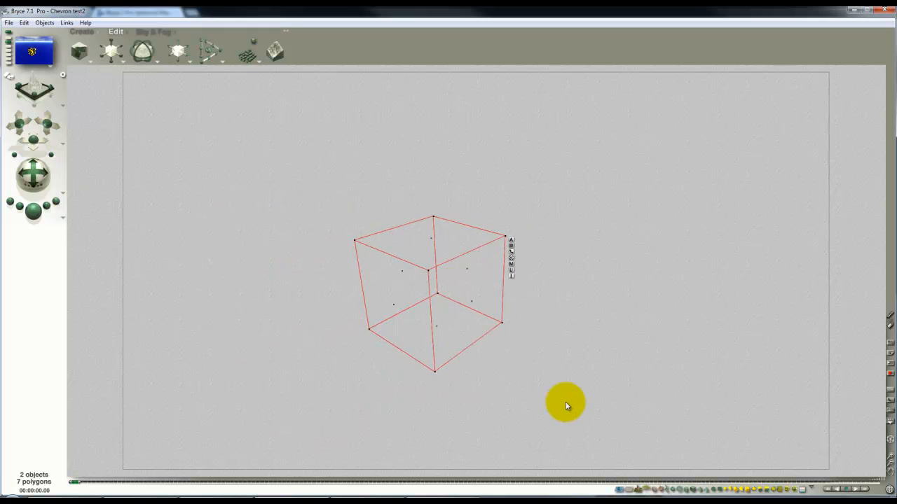
pyautogui.click(596, 356)
pyautogui.rightClick(441, 292)
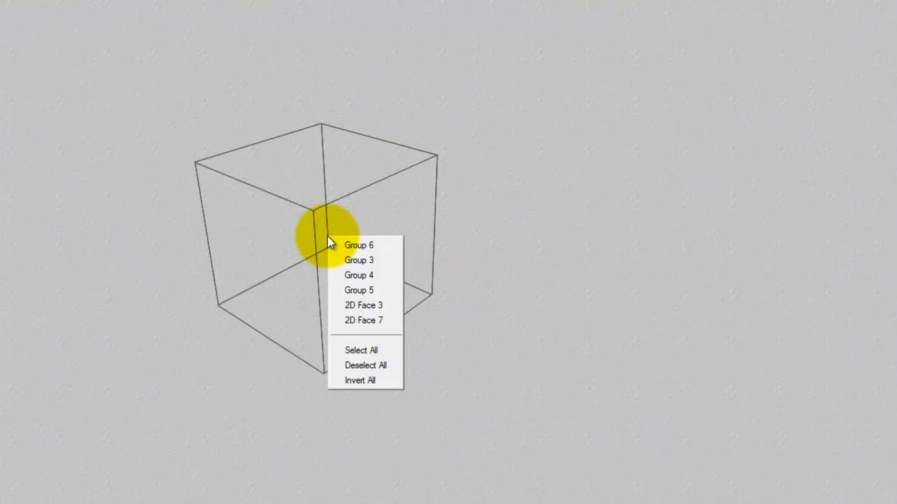
pyautogui.click(446, 290)
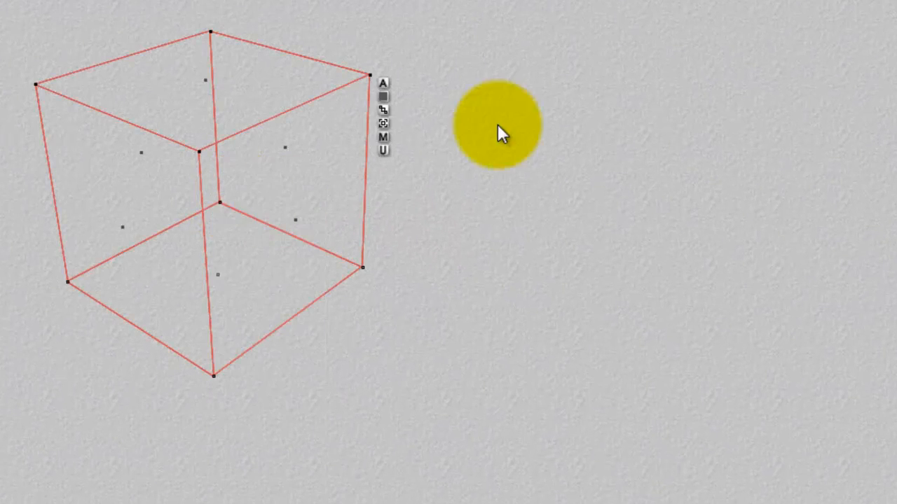
pyautogui.click(384, 84)
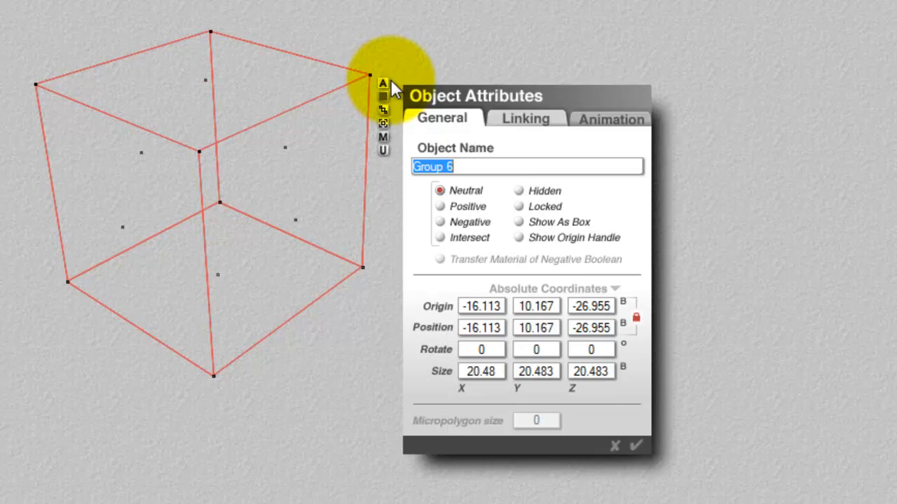
pyautogui.click(536, 308)
pyautogui.write('0')
pyautogui.press('Return')
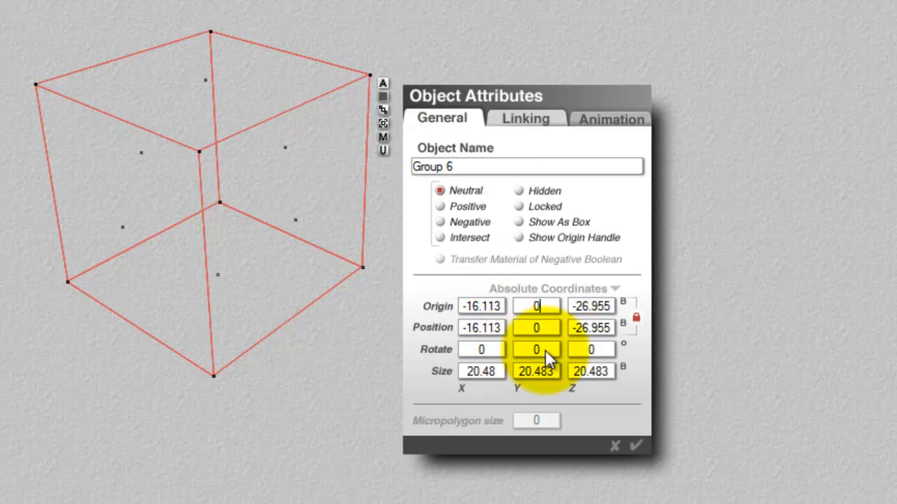
pyautogui.click(494, 309)
pyautogui.write('0')
pyautogui.press('Return')
pyautogui.click(594, 308)
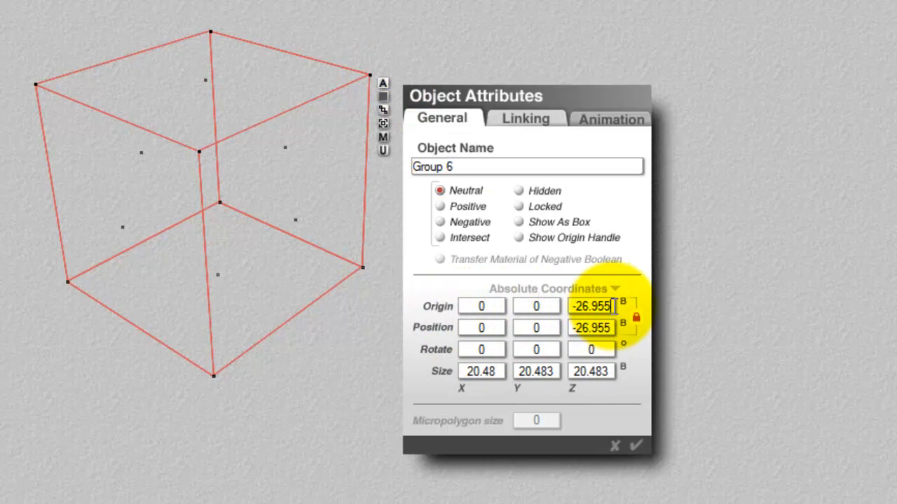
pyautogui.write('0')
pyautogui.press('Return')
pyautogui.click(636, 446)
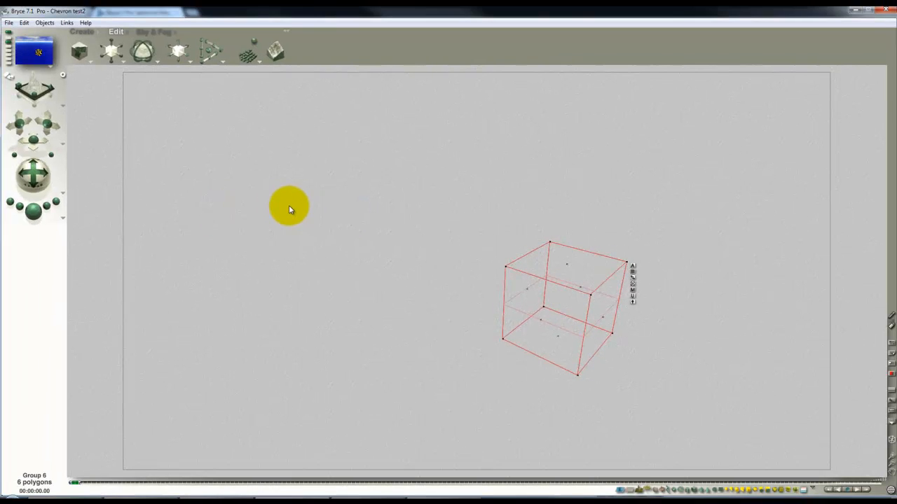
# Set the document aspect ratio to 2:1 and the document resolution to 1024 x 512
pyautogui.click(9, 24)
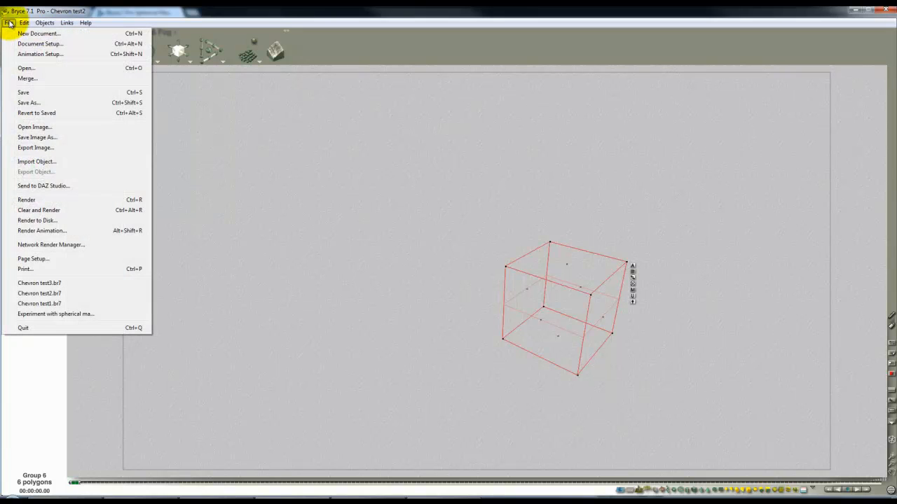
pyautogui.click(6, 25)
pyautogui.click(5, 23)
pyautogui.click(21, 42)
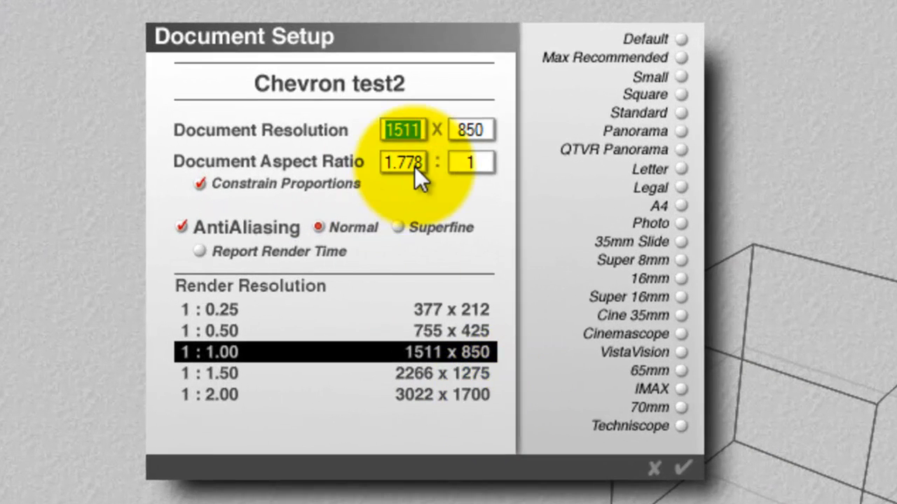
pyautogui.click(433, 208)
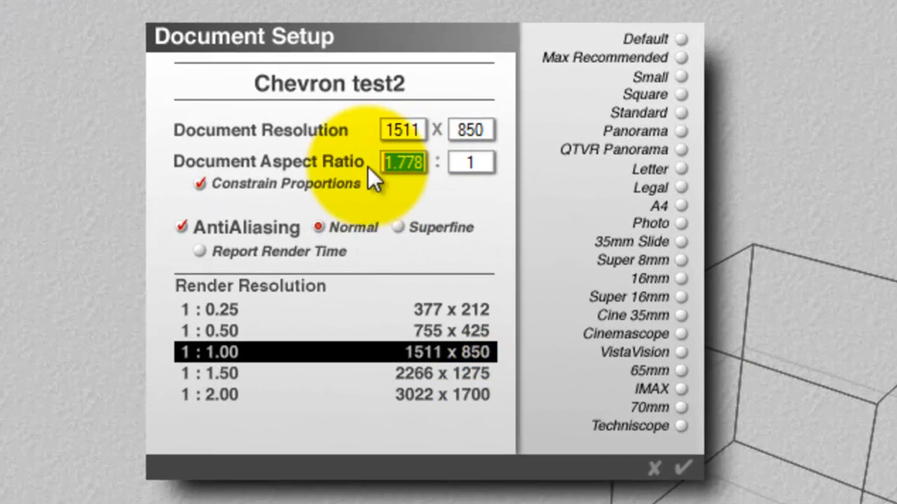
pyautogui.write('2')
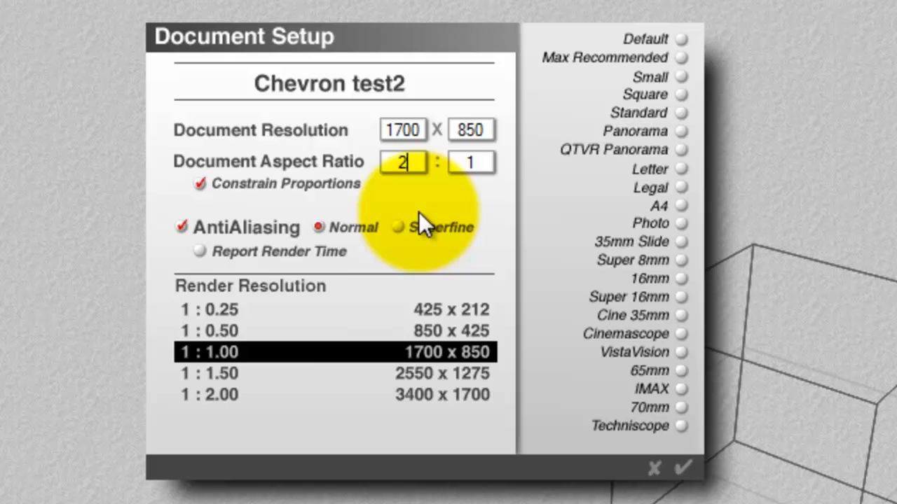
pyautogui.click(420, 131)
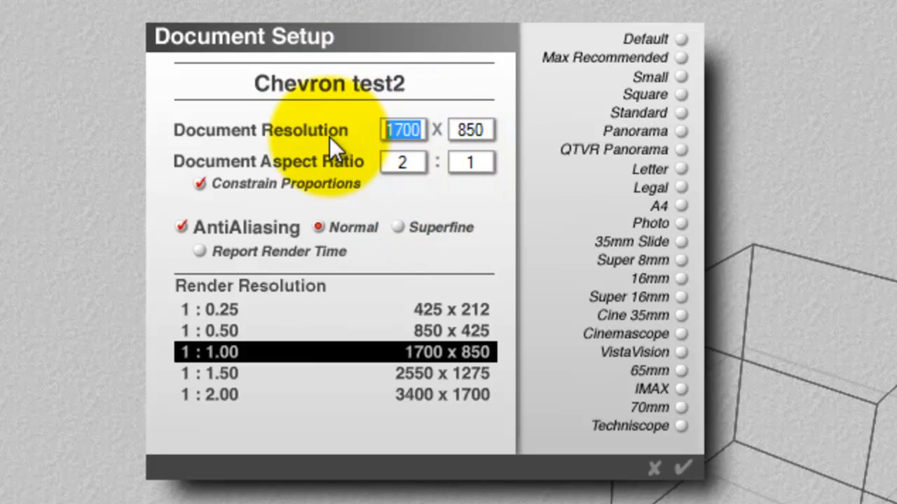
pyautogui.write('1024')
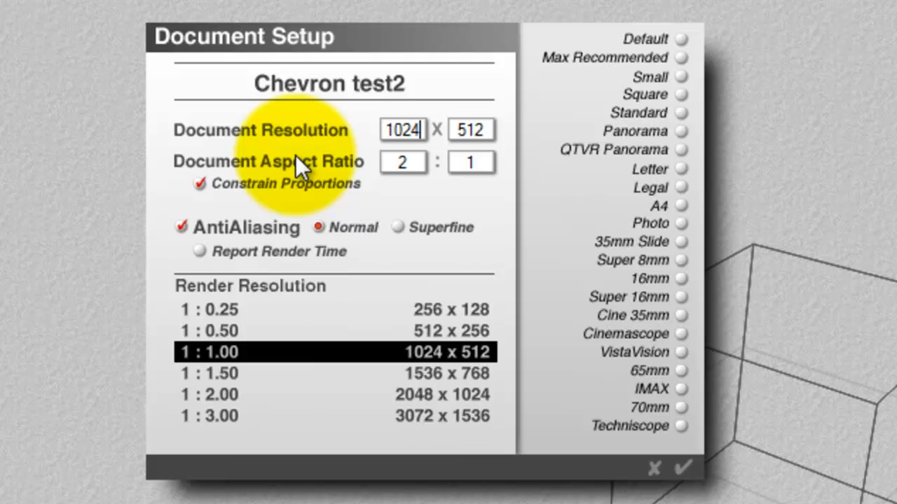
pyautogui.click(683, 468)
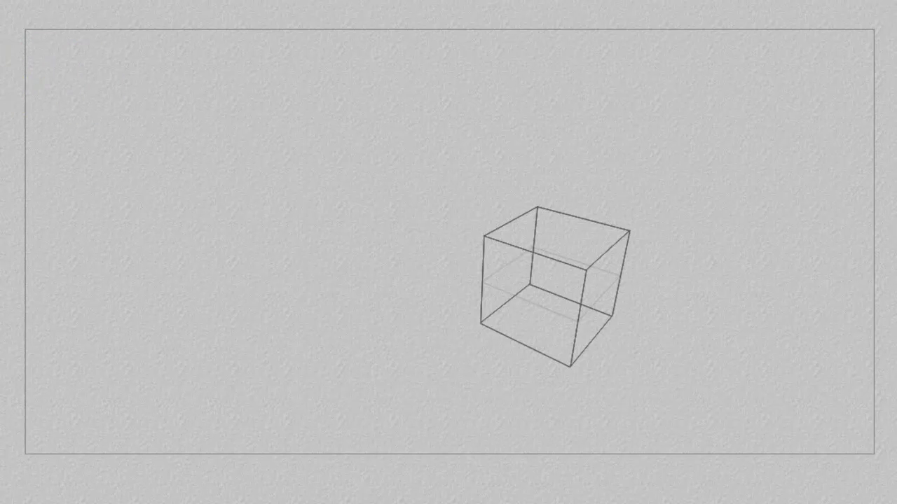
# Select the camera in the top view and set its origin to 0 on X, Y and Z
pyautogui.press('2')
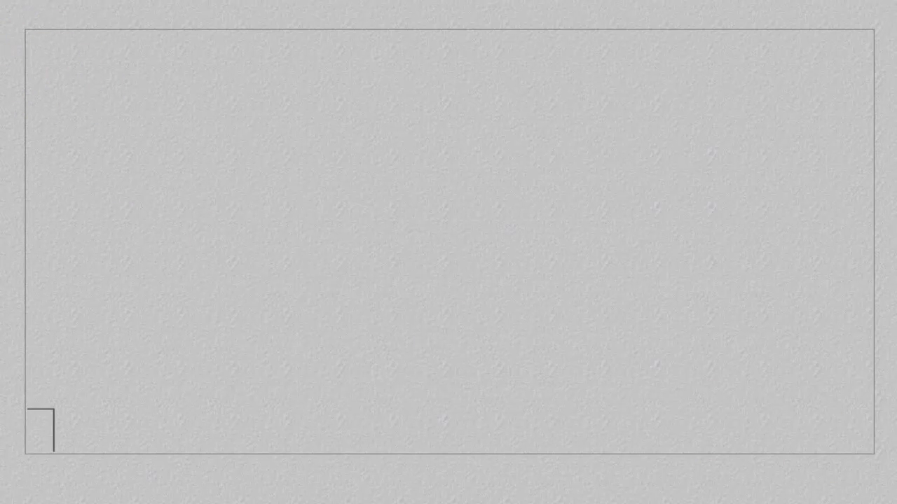
pyautogui.press('-')
pyautogui.press('-')
pyautogui.press('-')
pyautogui.press('-')
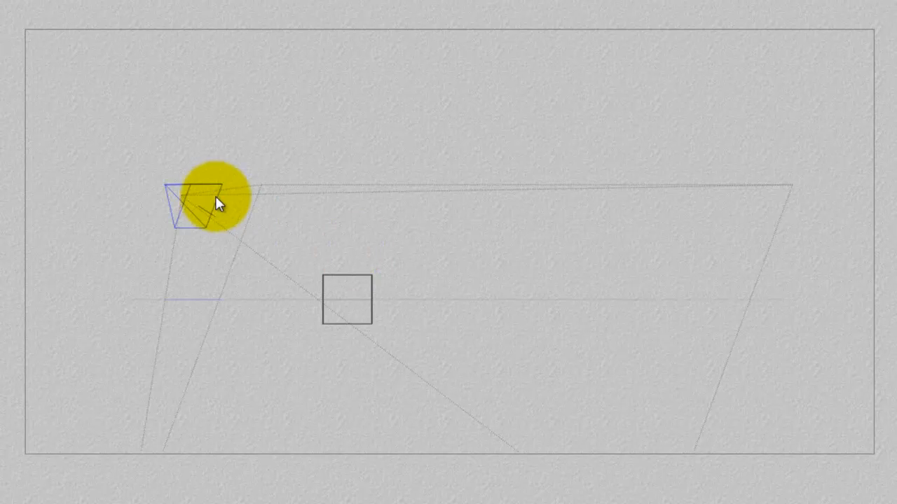
pyautogui.rightClick(195, 201)
pyautogui.click(234, 202)
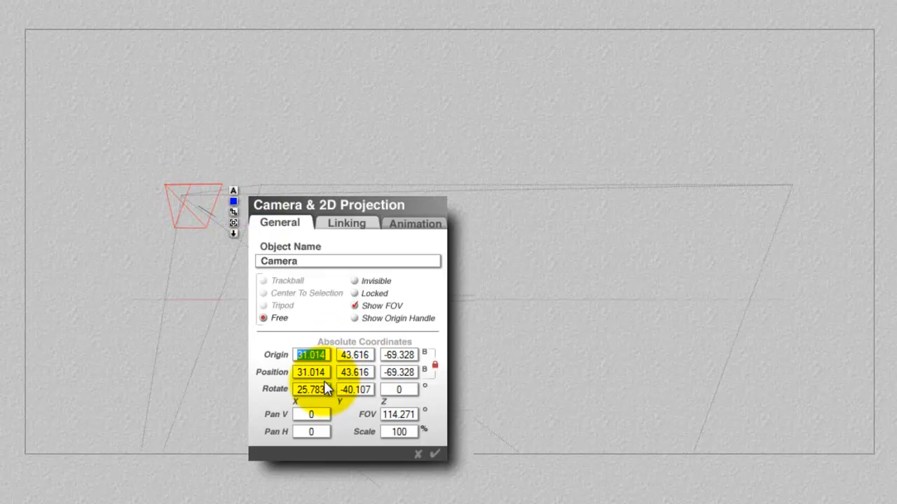
pyautogui.write('0')
pyautogui.press('Tab')
pyautogui.write('0')
pyautogui.press('Tab')
pyautogui.write('0')
# Set the camera's Y and X rotation to 0 and apply the camera attributes
pyautogui.moveTo(371, 392); pyautogui.dragTo(270, 391)
pyautogui.write('0')
pyautogui.moveTo(327, 389); pyautogui.dragTo(196, 390)
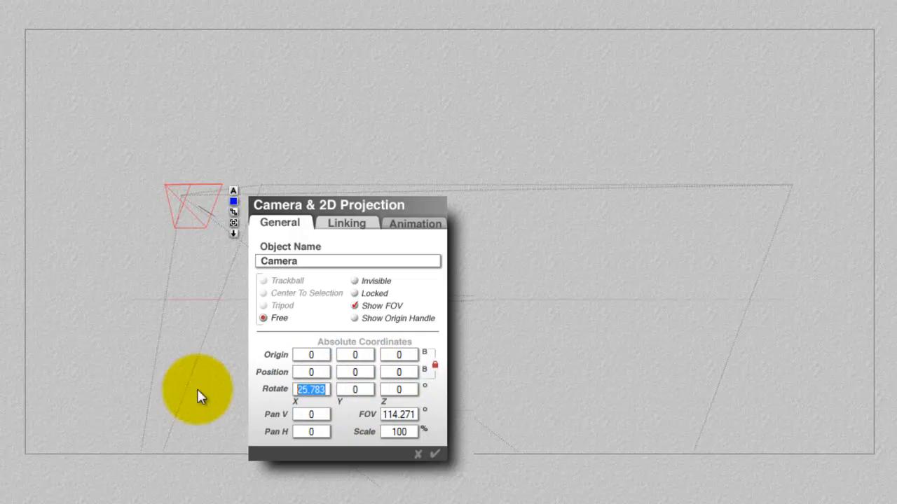
pyautogui.write('0')
pyautogui.click(434, 454)
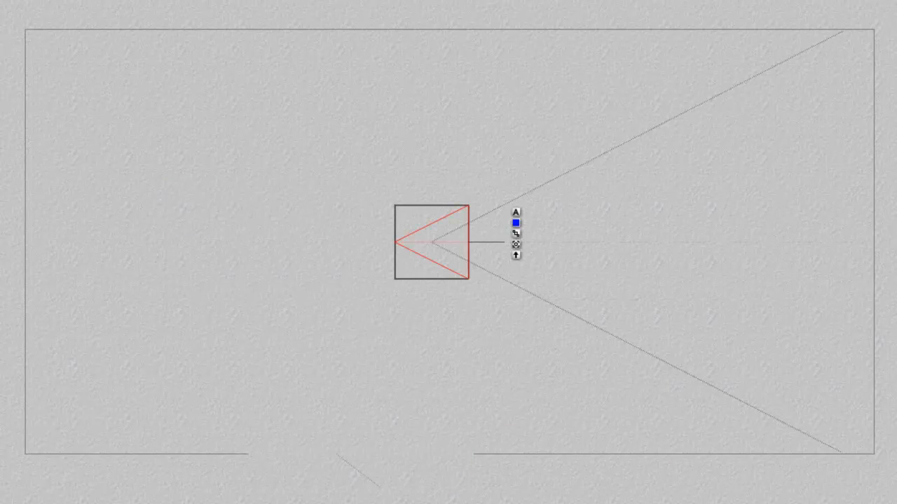
# Select the cube's Group 6 and switch the sky to a plain black background
pyautogui.rightClick(418, 275)
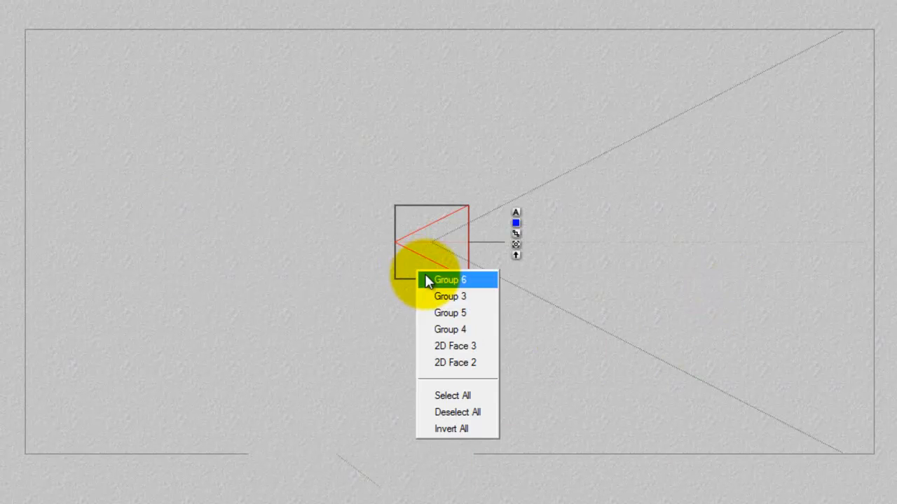
pyautogui.click(427, 280)
pyautogui.moveTo(161, 1); pyautogui.dragTo(302, 2)
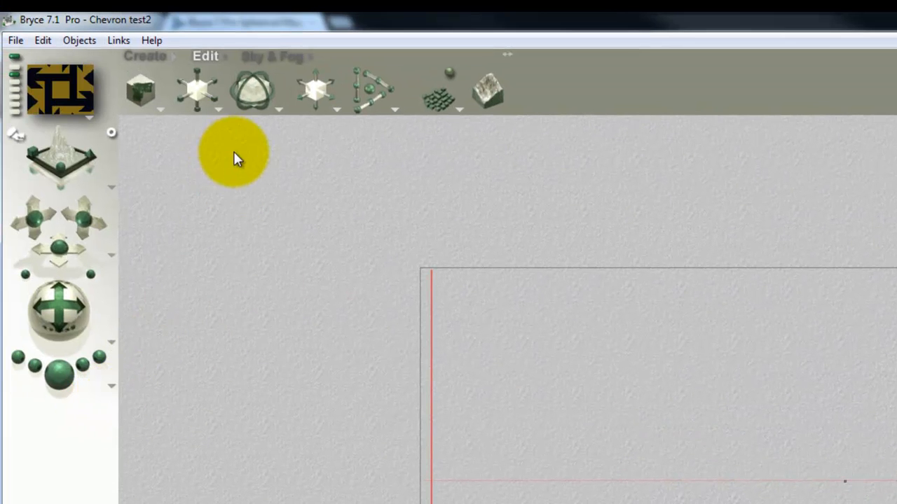
pyautogui.click(263, 62)
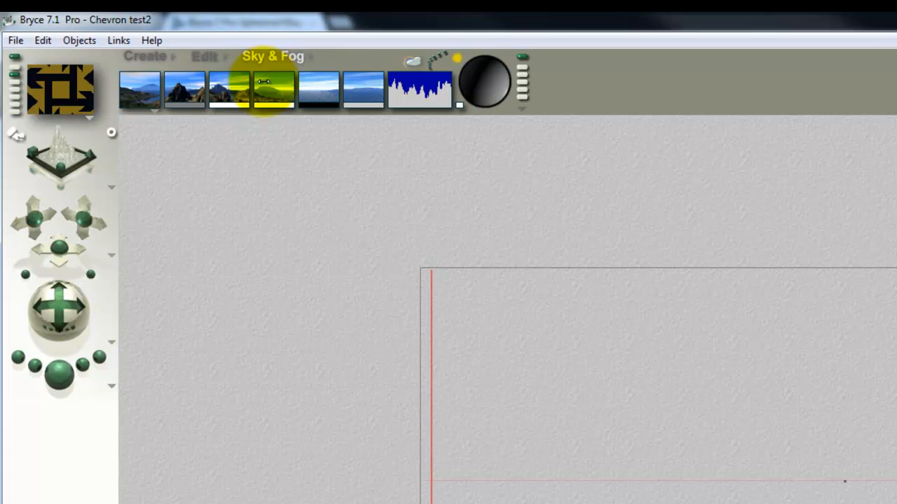
pyautogui.click(158, 117)
pyautogui.click(182, 172)
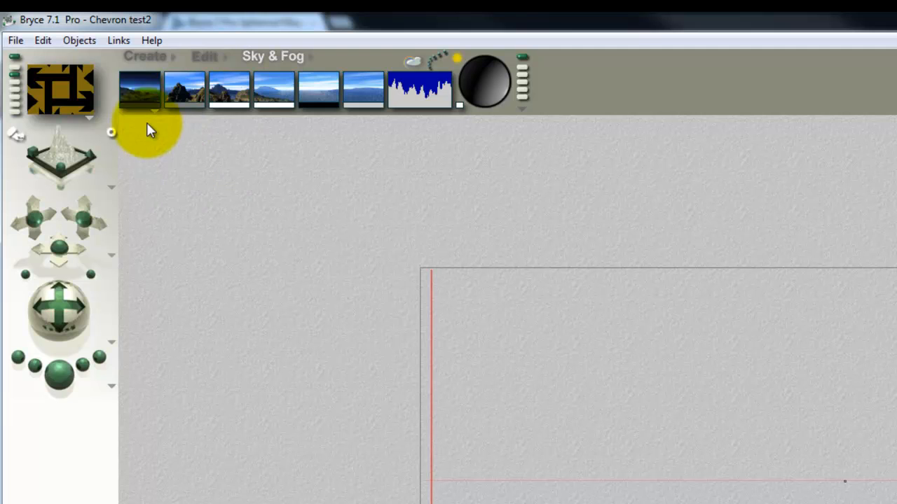
pyautogui.moveTo(152, 112); pyautogui.dragTo(316, 140)
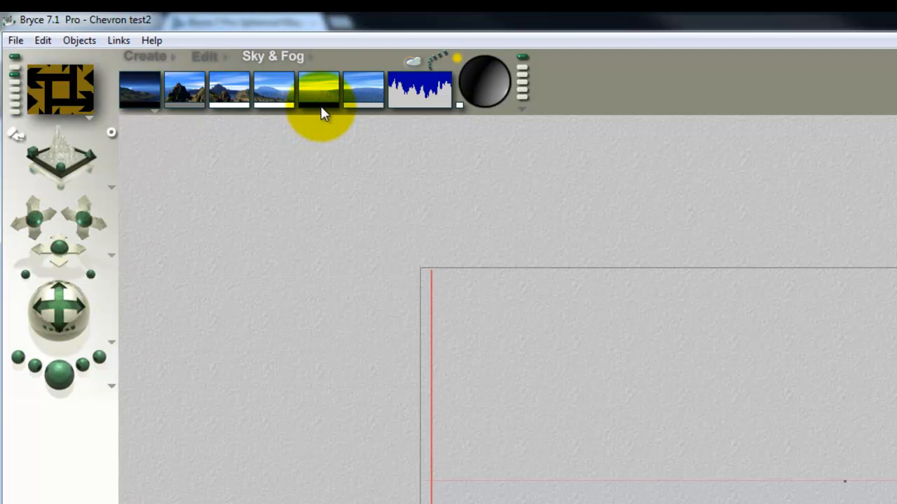
# Disable the sun light in the Sky Lab and apply the change
pyautogui.keyDown('alt'); pyautogui.click(321, 108); pyautogui.keyUp('alt')
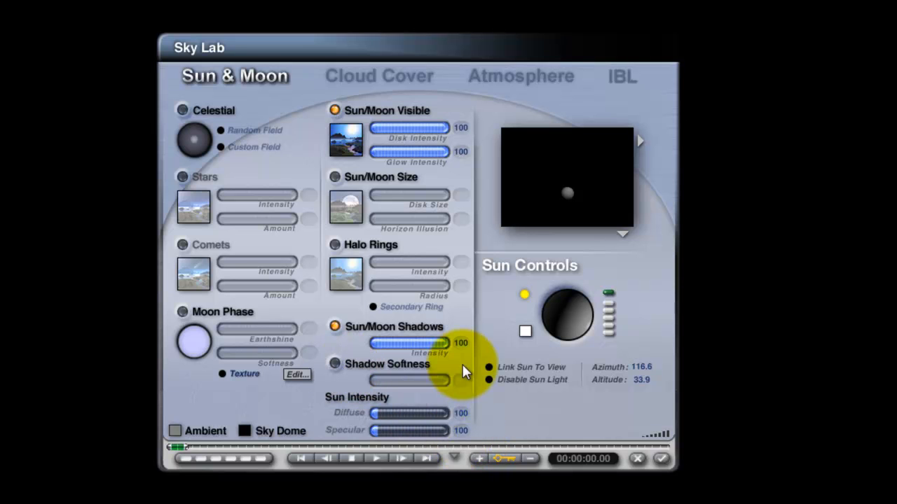
pyautogui.click(490, 381)
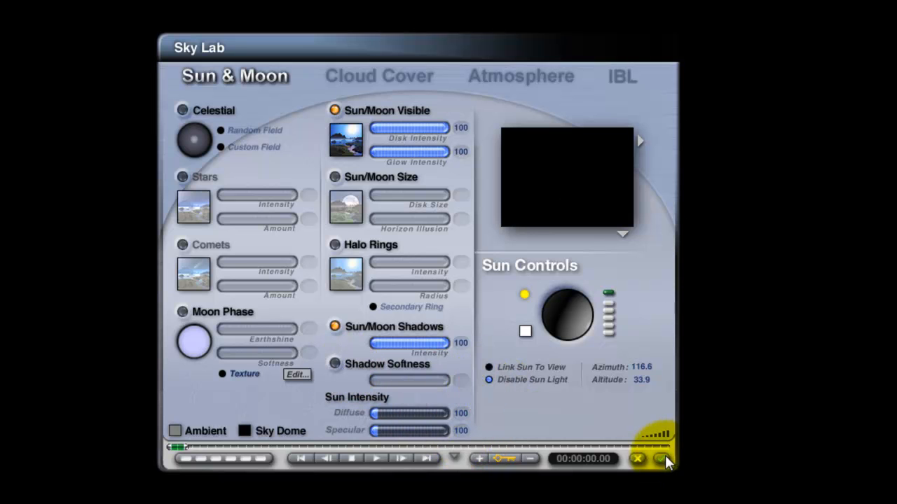
pyautogui.click(662, 459)
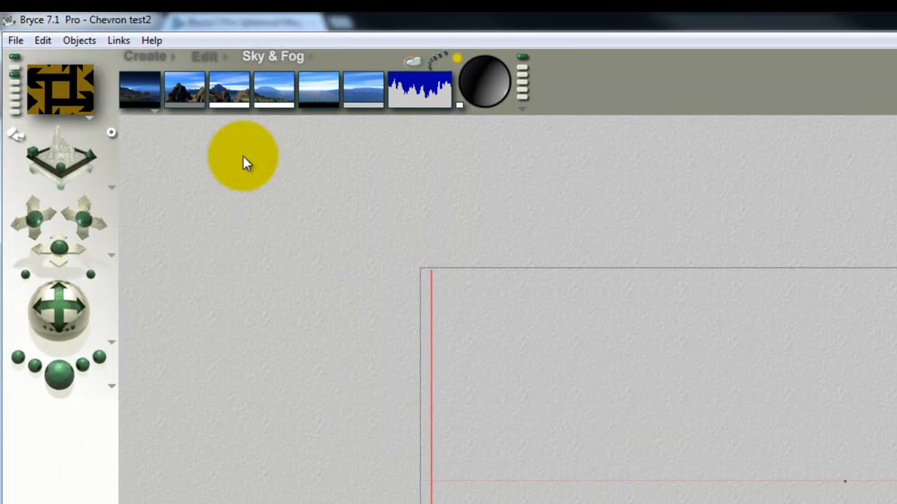
# Set the sky's ambient colour to white, test-render the camera view and return to the wireframe
pyautogui.click(196, 104)
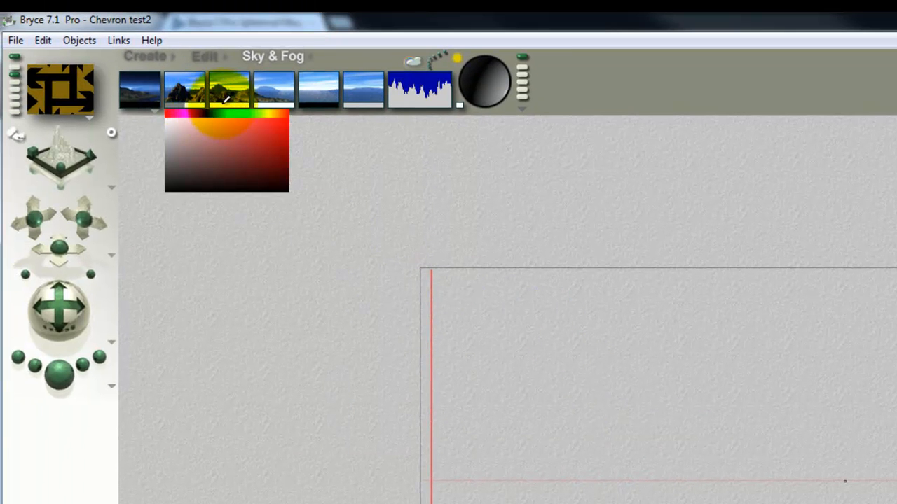
pyautogui.moveTo(223, 103); pyautogui.dragTo(224, 104)
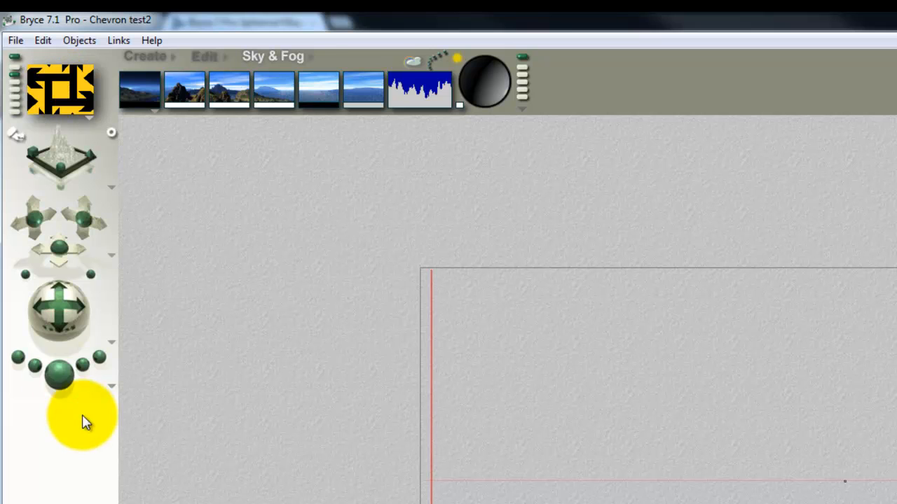
pyautogui.click(61, 386)
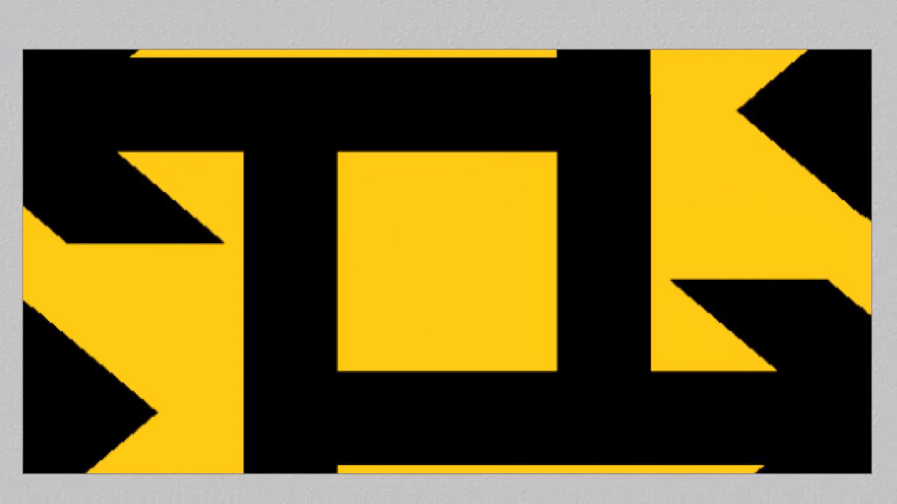
pyautogui.click(446, 234)
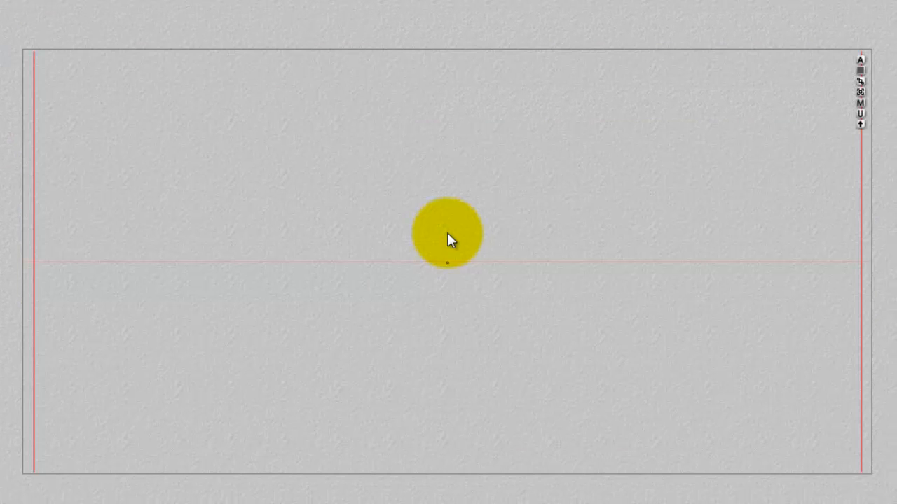
# Set the chevron material's diffusion to 0 and remove texture A from its diffuse colour, leaving the texture driving only ambient colour
pyautogui.click(861, 103)
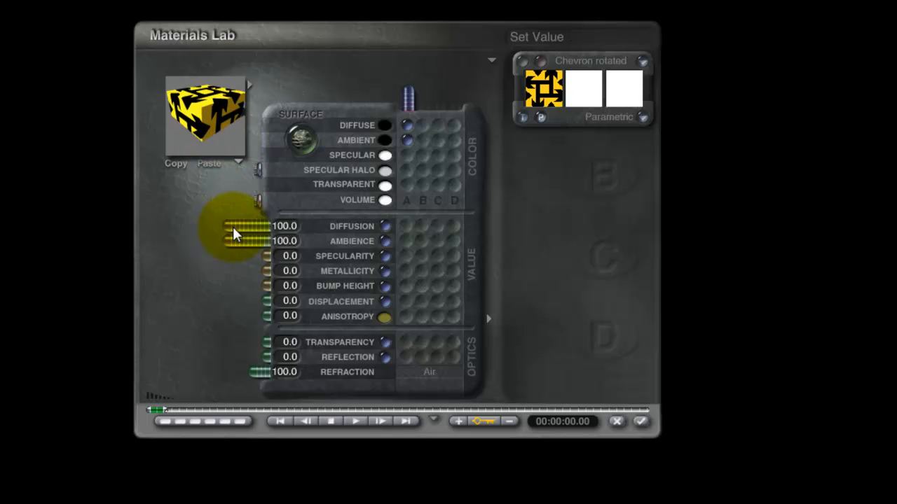
pyautogui.moveTo(233, 226); pyautogui.dragTo(280, 226)
pyautogui.click(384, 123)
pyautogui.moveTo(221, 103)
pyautogui.mouseDown()
pyautogui.moveTo(200, 115)
pyautogui.moveTo(213, 129)
pyautogui.mouseUp()
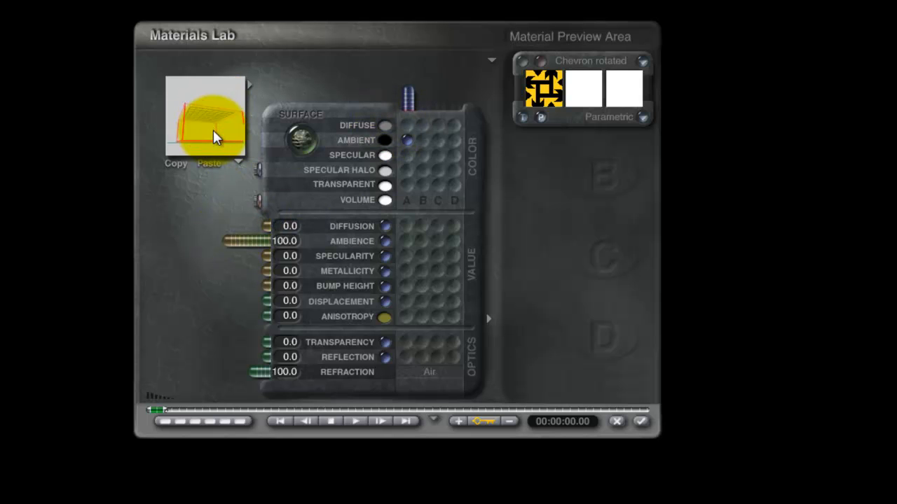
pyautogui.click(644, 423)
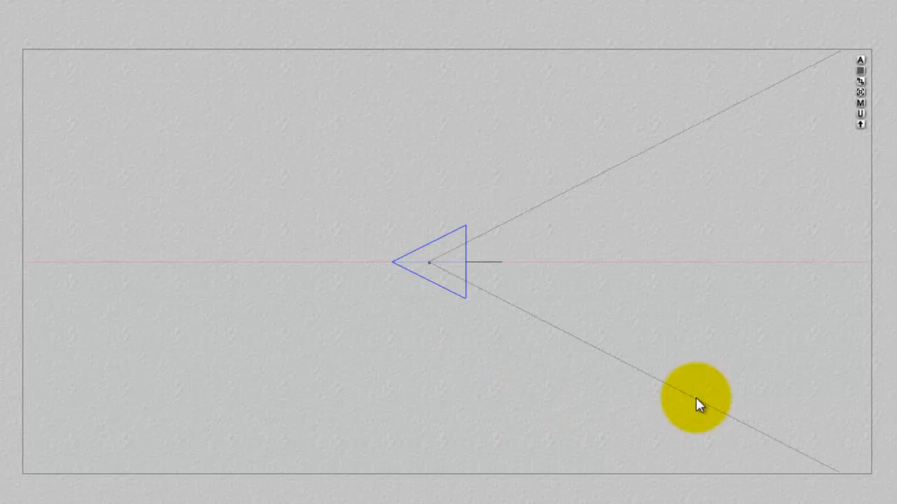
# Switch the render projection to 360 Panoramic Projection
pyautogui.hotkey('ctrl', '-')
pyautogui.hotkey('ctrl', '-')
pyautogui.hotkey('ctrl', '-')
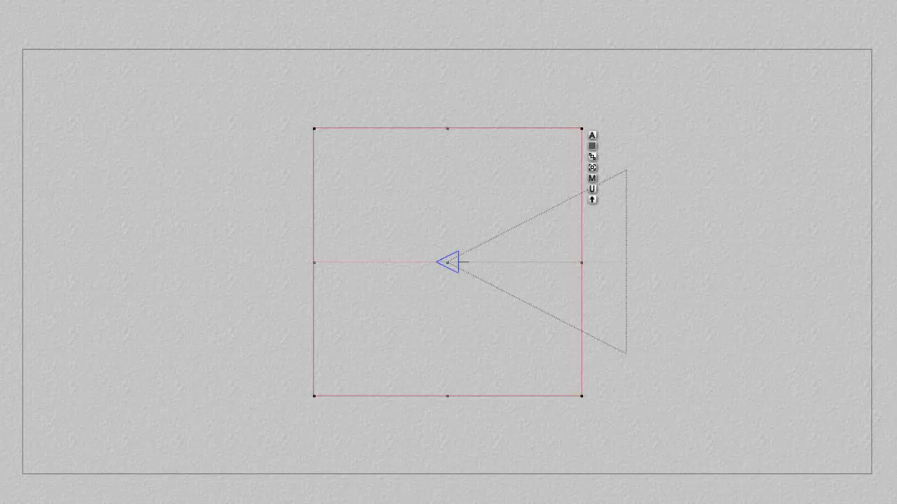
pyautogui.click(114, 166)
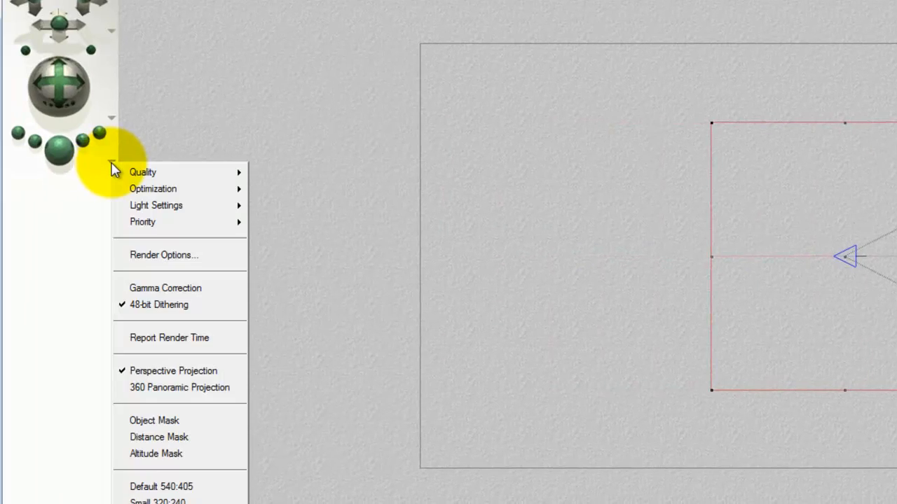
pyautogui.click(223, 388)
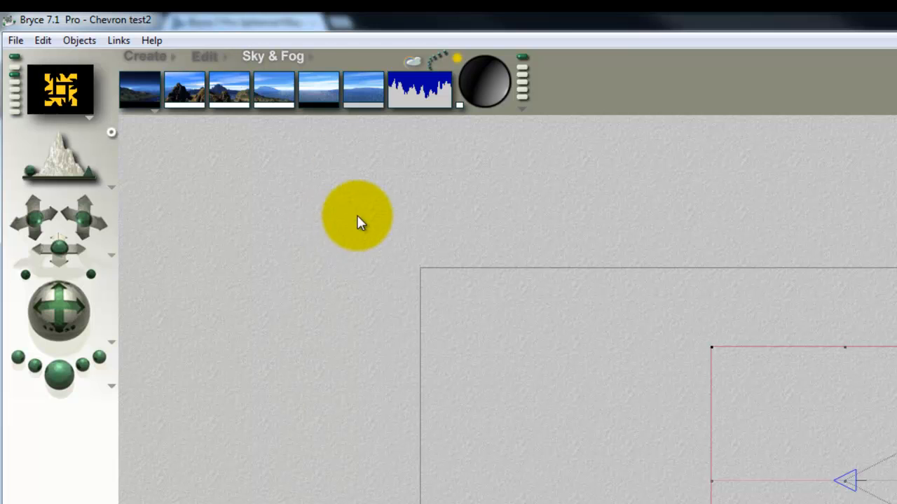
# Load the Spherical mapper object from the +p40 object library category into the scene
pyautogui.click(156, 57)
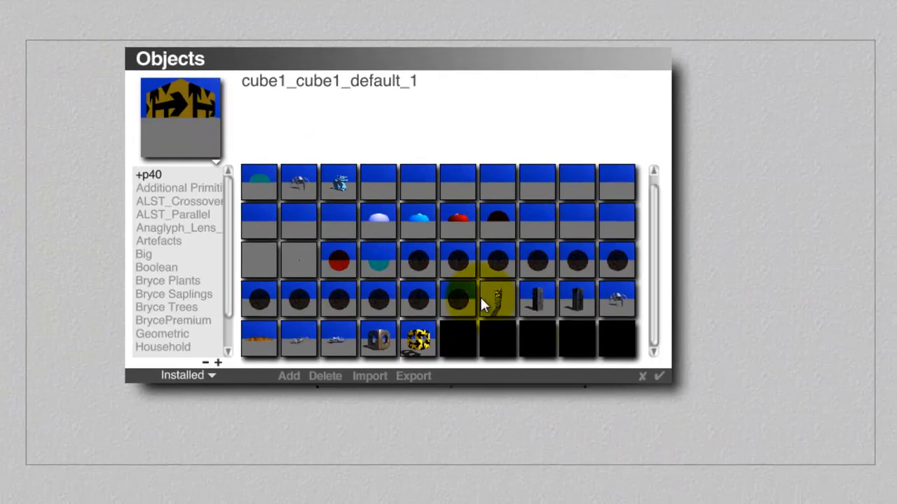
pyautogui.moveTo(653, 318); pyautogui.dragTo(653, 283)
pyautogui.click(376, 186)
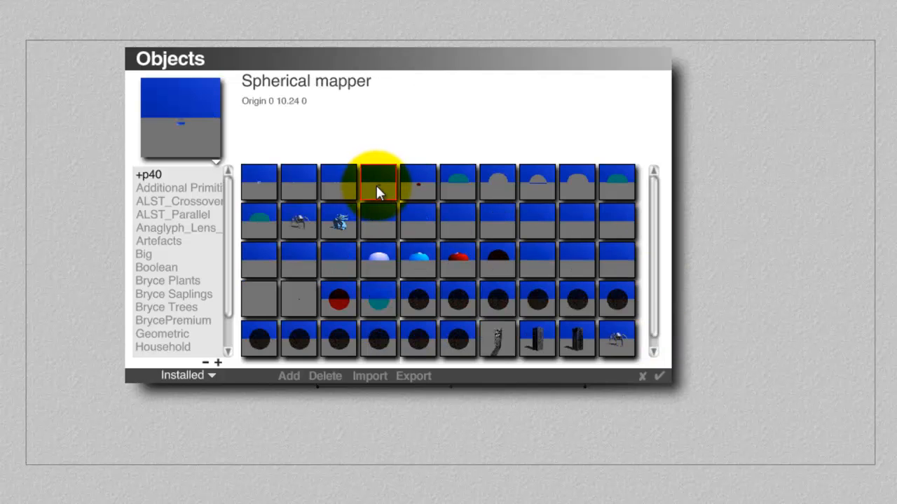
pyautogui.click(658, 376)
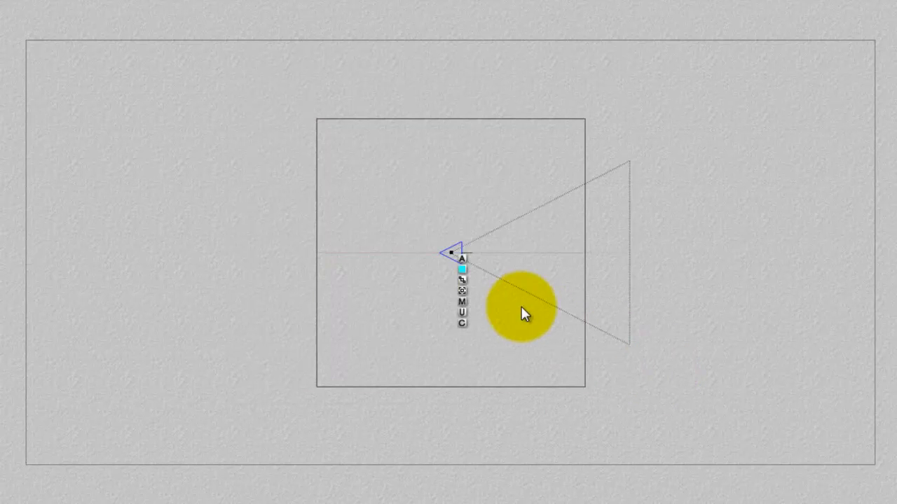
# Set the Spherical mapper's Y origin to 0 and apply its attributes
pyautogui.click(462, 259)
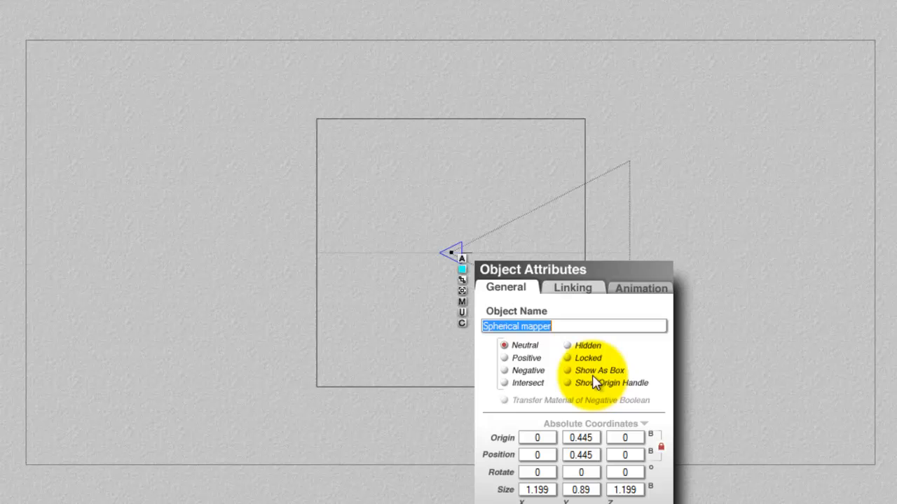
pyautogui.click(580, 438)
pyautogui.write('0')
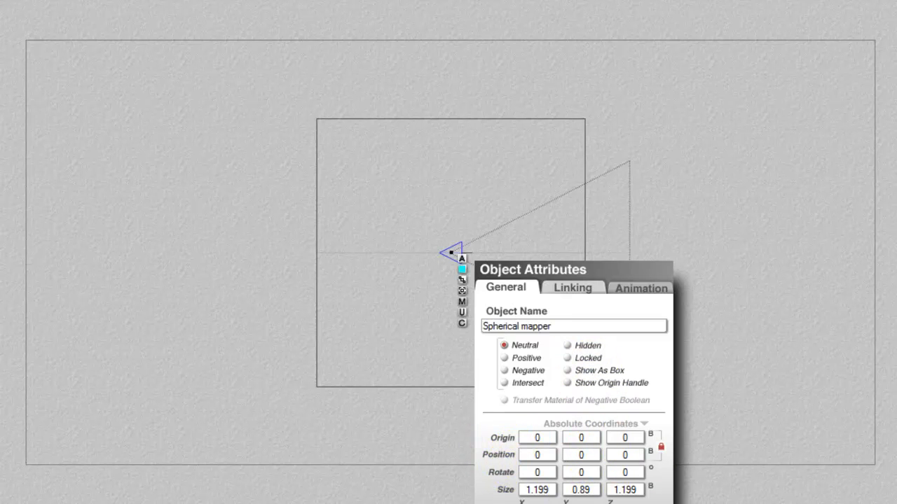
pyautogui.press('Return')
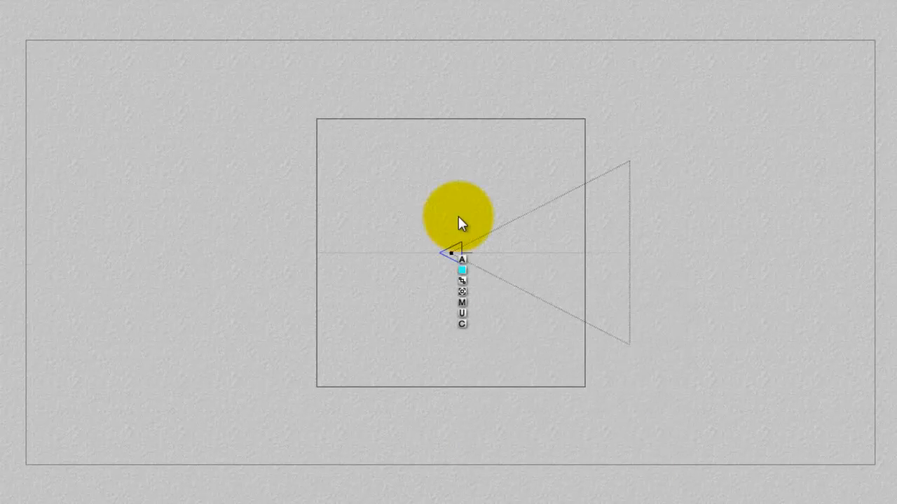
# Inspect the Spherical mapper around the camera and render the scene from the perspective camera view
pyautogui.press('super+equal')
pyautogui.press('super+equal')
pyautogui.press('super+equal')
pyautogui.press('super+equal')
pyautogui.press('super+equal')
pyautogui.press('super+equal')
pyautogui.press('super+equal')
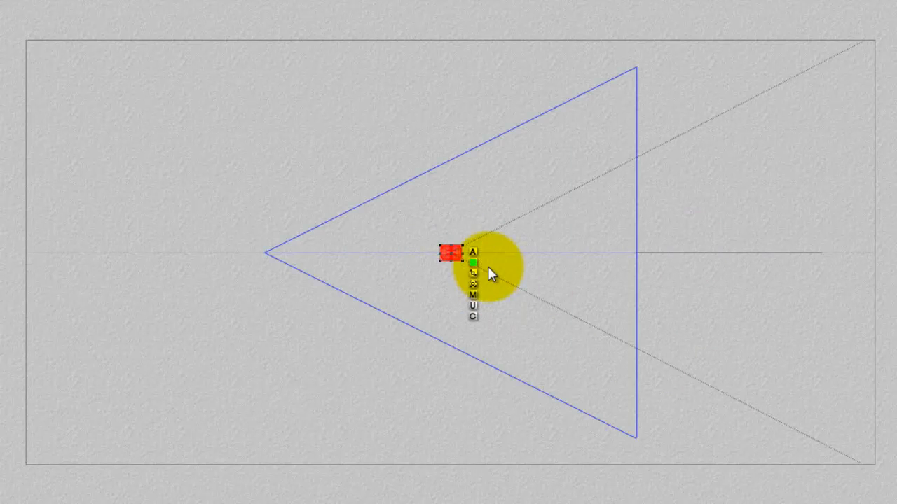
pyautogui.press('1')
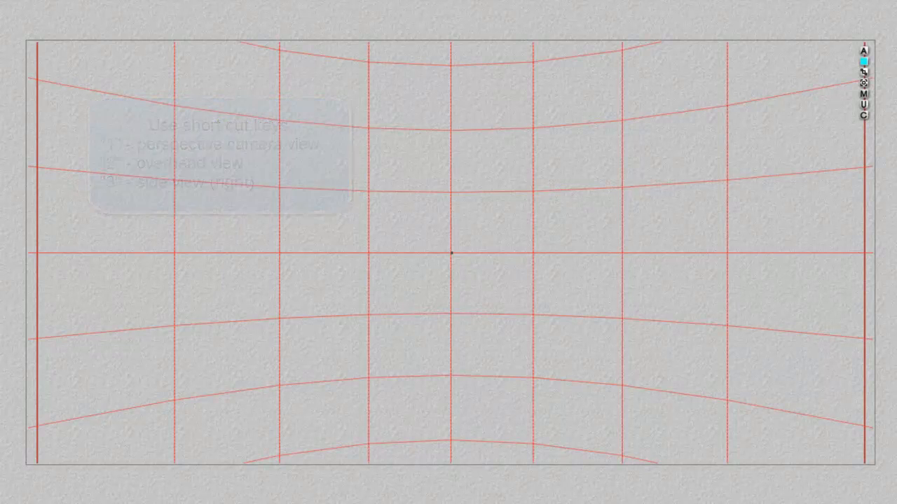
pyautogui.hotkey('ctrl', 'r')
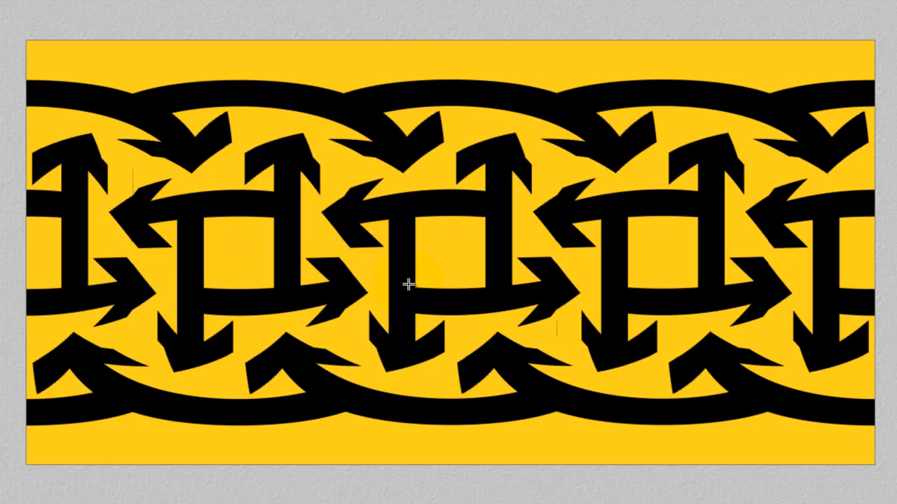
# Select the cube's faces in the top view, set their X size to 252.686 and apply the attributes
pyautogui.press('Escape')
pyautogui.press('t')
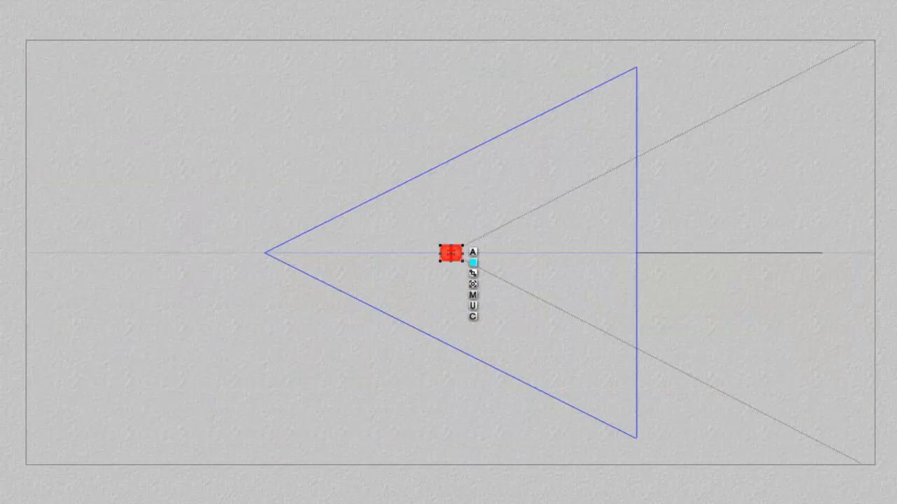
pyautogui.press('-')
pyautogui.press('-')
pyautogui.press('-')
pyautogui.press('-')
pyautogui.press('-')
pyautogui.press('-')
pyautogui.press('-')
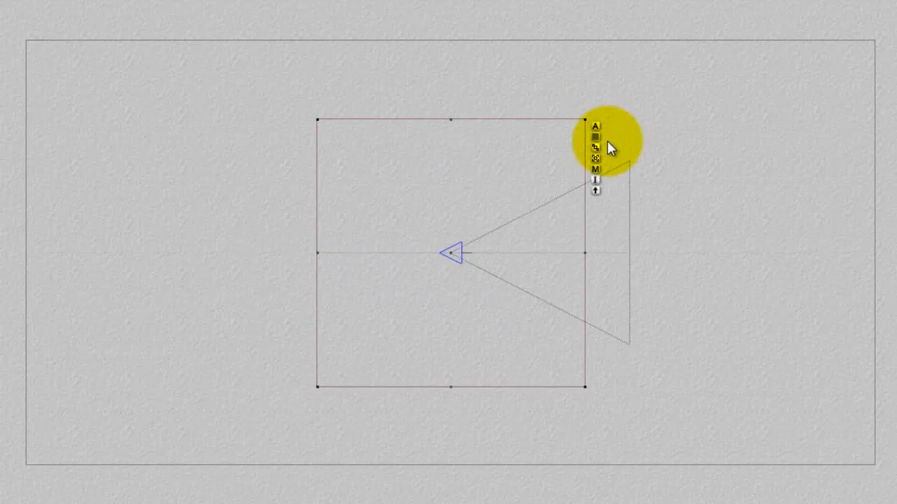
pyautogui.click(595, 126)
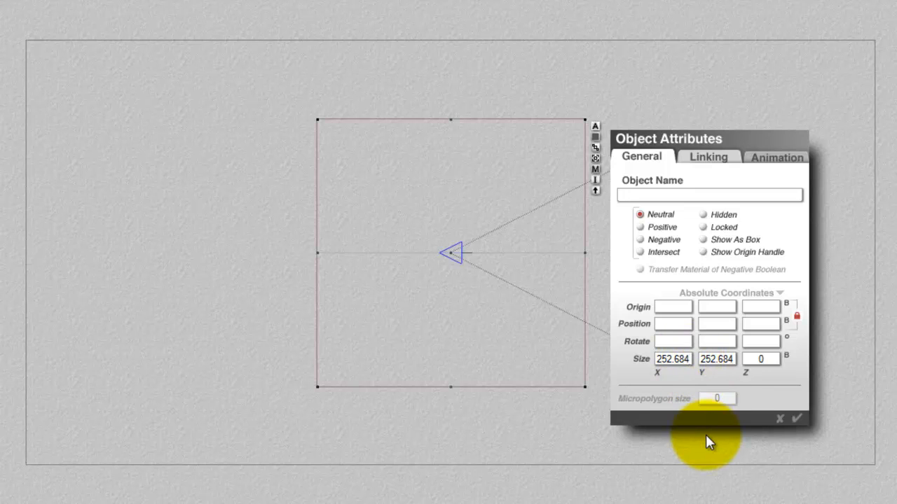
pyautogui.press('BackSpace')
pyautogui.write('6')
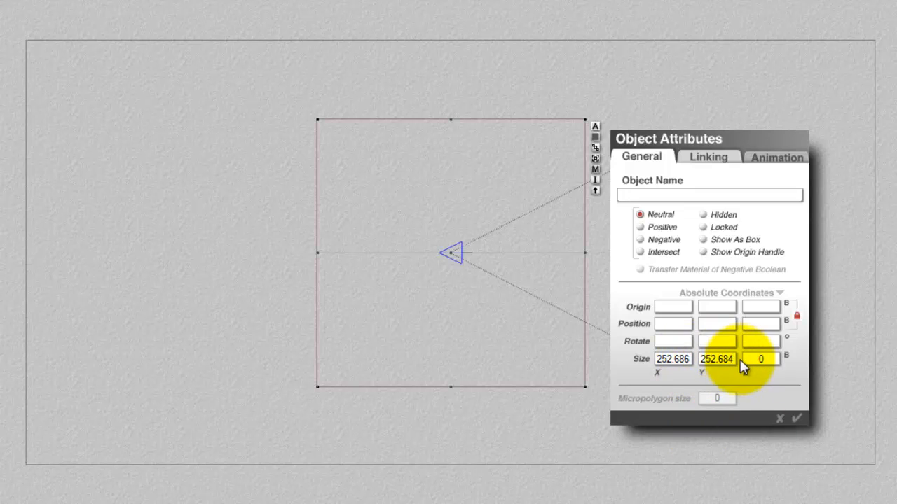
pyautogui.click(799, 418)
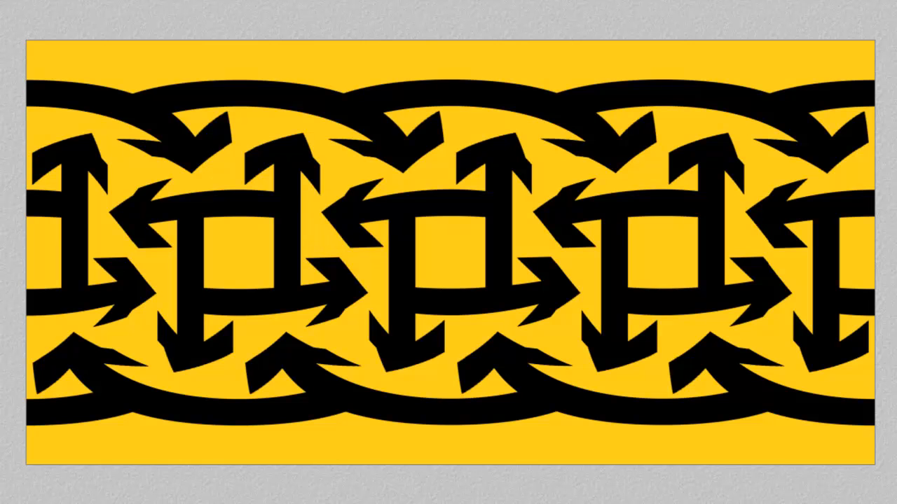
# Save the spherical panorama rendered from inside the chevron cube
pyautogui.hotkey('ctrl', 's')
pyautogui.click(548, 301)
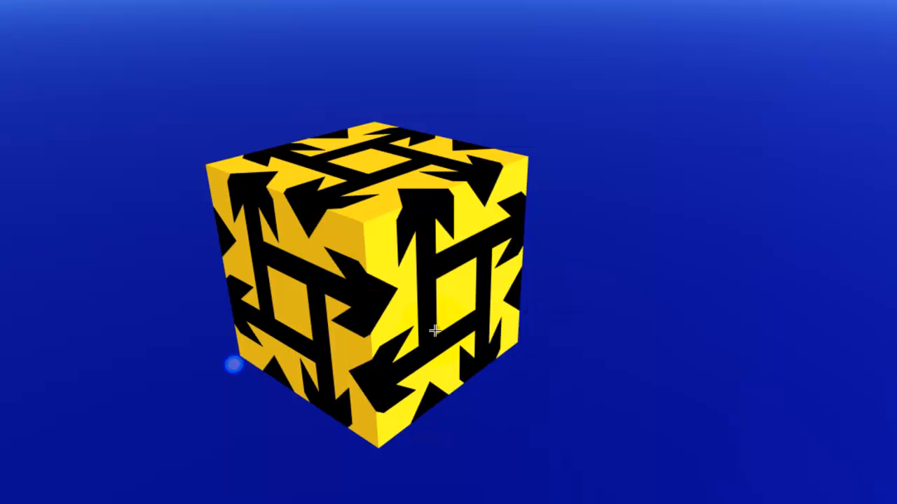
# Load the yellow and black chevron cube from the object library into the scene containing the rendered cube
pyautogui.click(546, 327)
pyautogui.click(162, 63)
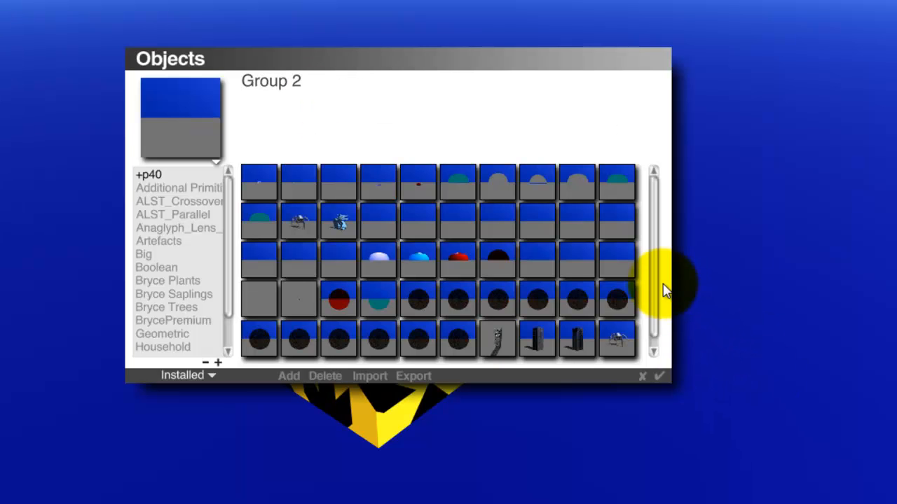
pyautogui.moveTo(654, 285); pyautogui.dragTo(653, 303)
pyautogui.click(412, 347)
pyautogui.click(659, 377)
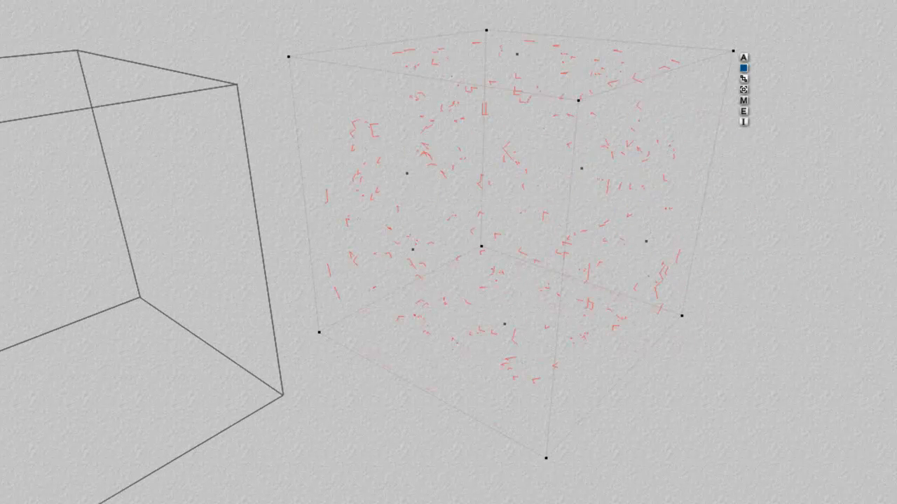
# Render the scene and replace the Chevron rotated picture in the rounded cube's material with Chevron test3
pyautogui.hotkey('ctrl', 'r')
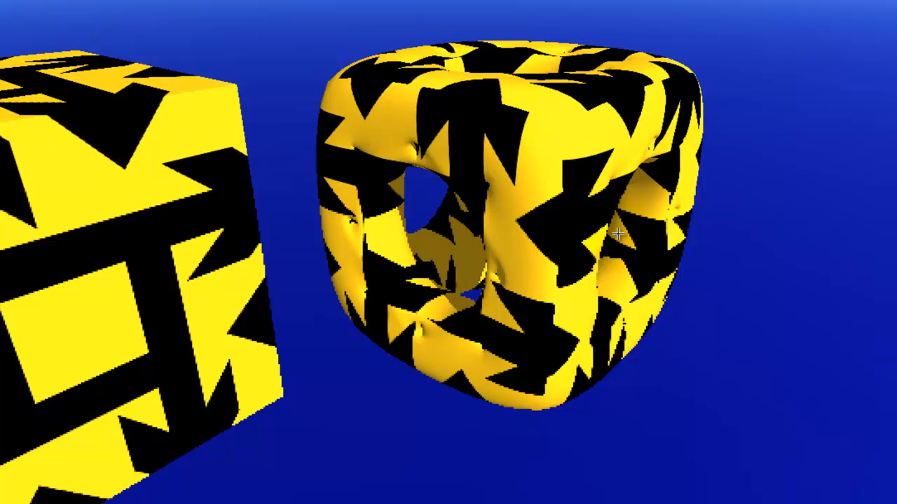
pyautogui.press('Escape')
pyautogui.click(744, 100)
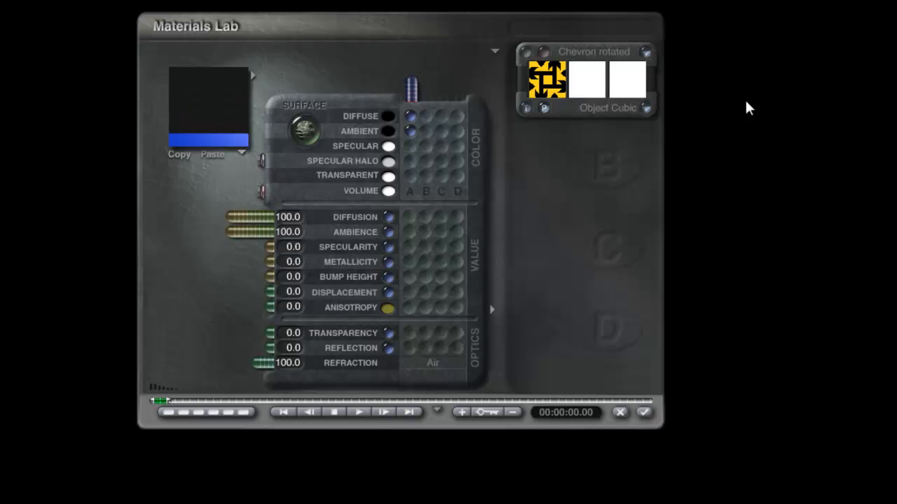
pyautogui.click(546, 59)
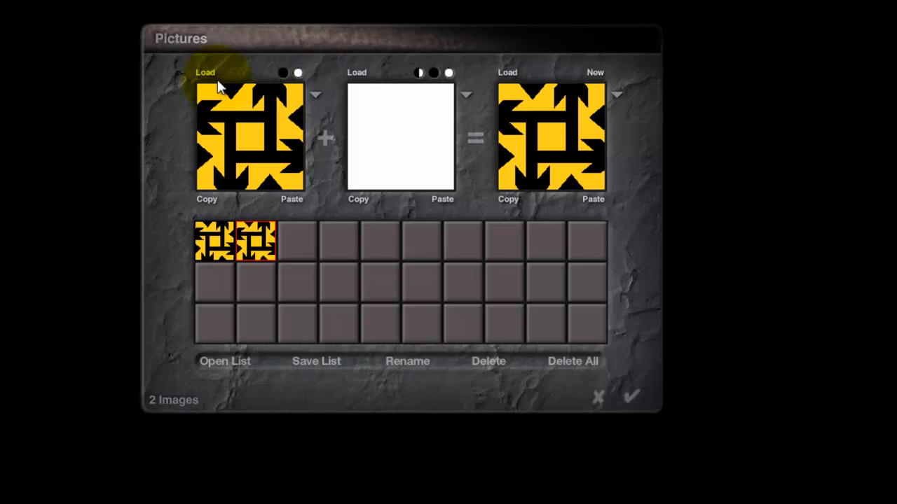
pyautogui.click(283, 244)
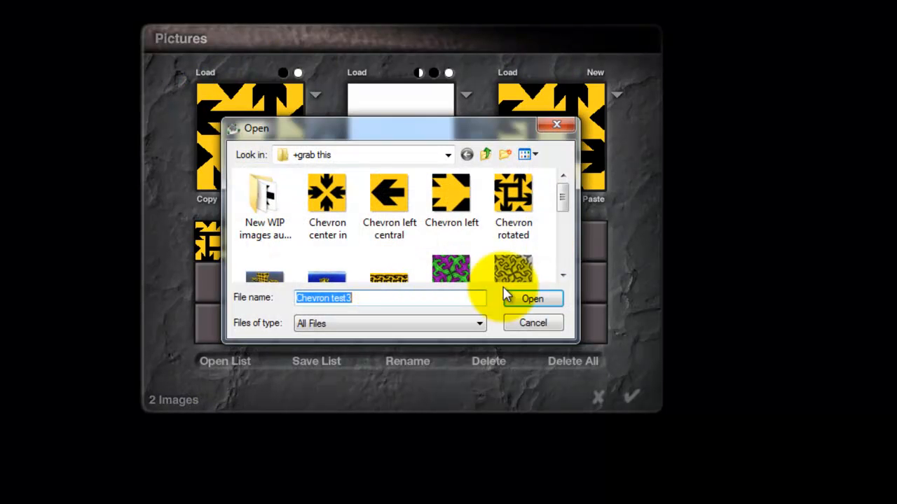
pyautogui.moveTo(567, 190); pyautogui.dragTo(567, 200)
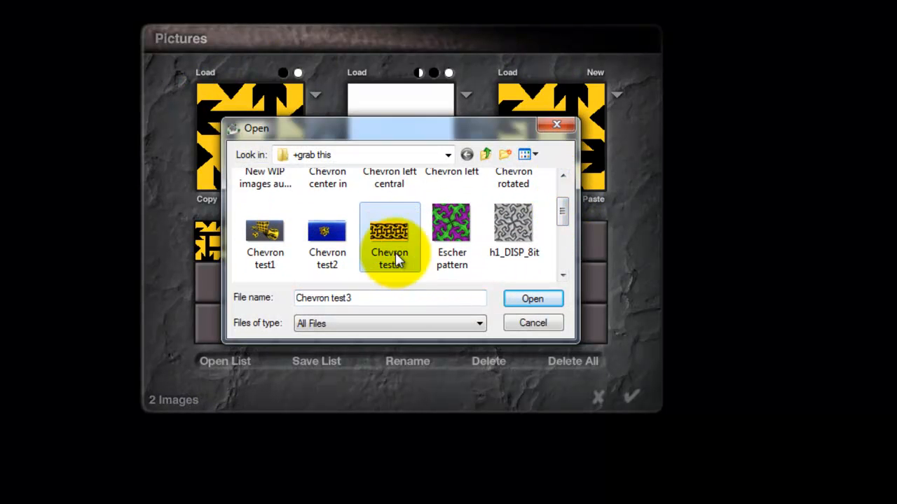
pyautogui.click(535, 302)
pyautogui.click(650, 398)
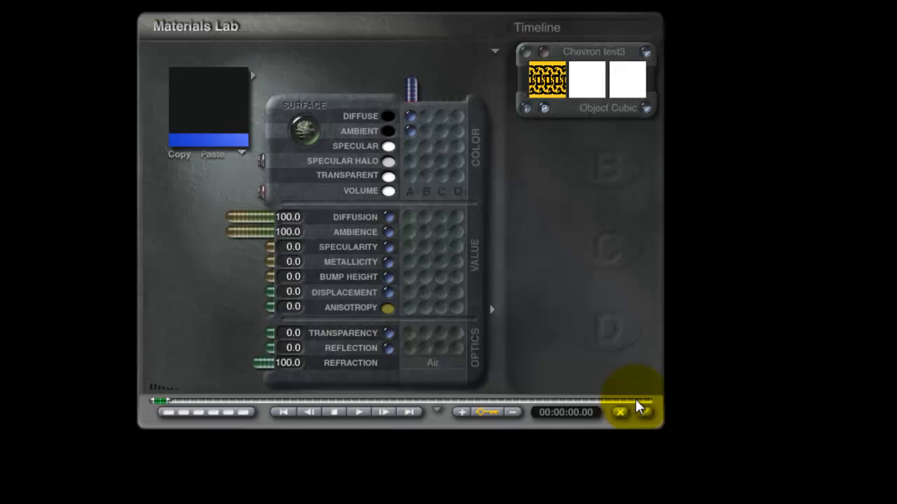
# Set the texture mapping to Spherical, apply the material, and convert the selected cube into a sphere
pyautogui.click(640, 106)
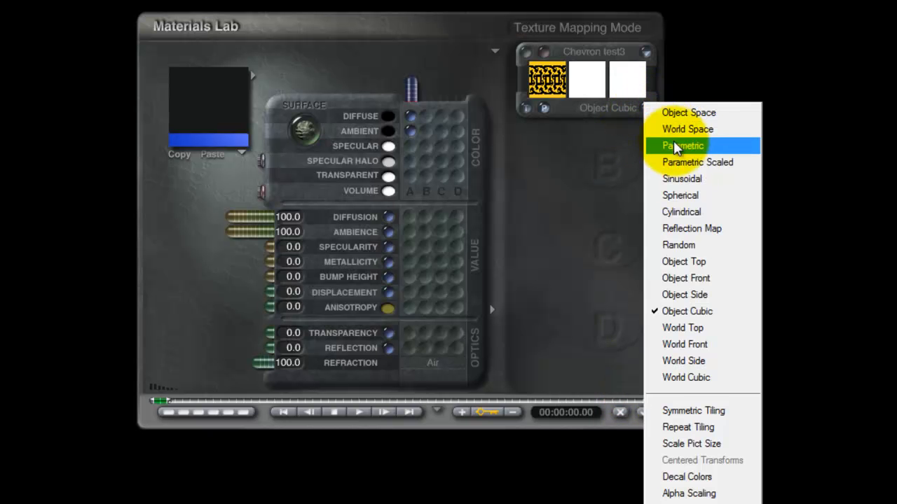
pyautogui.click(681, 196)
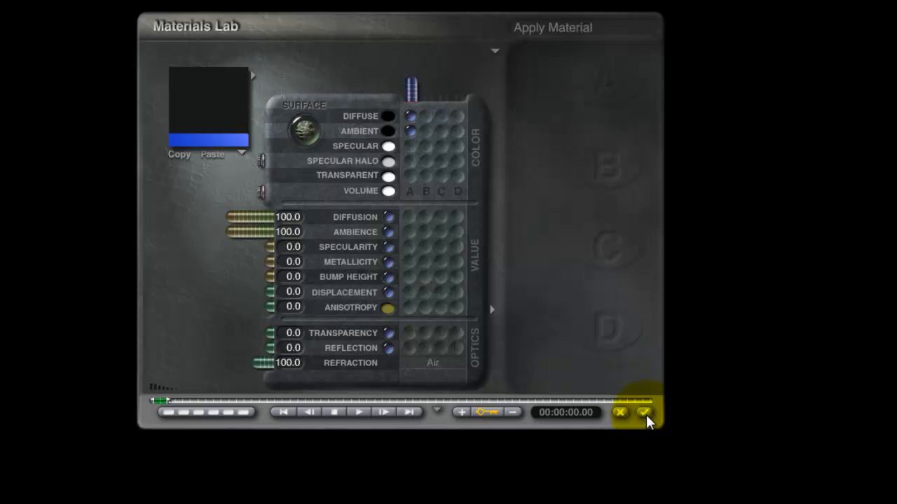
pyautogui.click(645, 413)
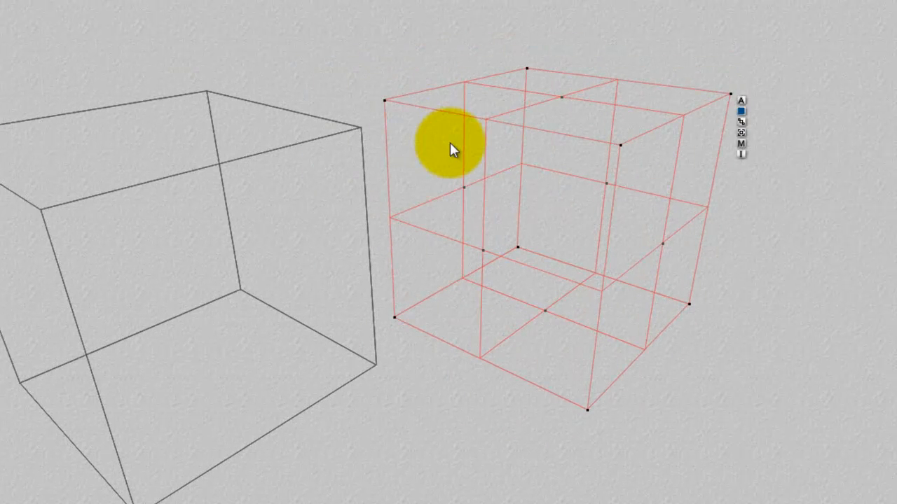
pyautogui.click(338, 26)
pyautogui.click(474, 105)
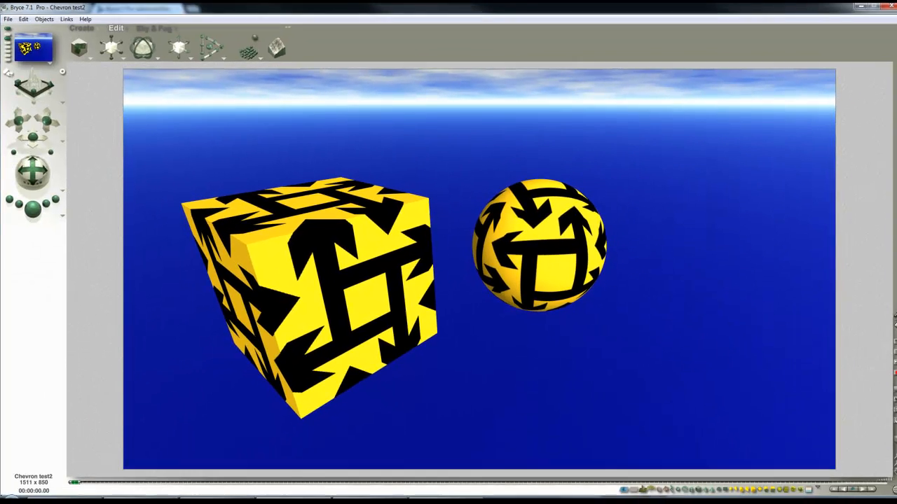
# Switch to Windows Photo Viewer, examine the Escher pattern image and how its edges match, and close it
pyautogui.hotkey('alt', 'Tab')
pyautogui.moveTo(619, 99); pyautogui.dragTo(436, 76)
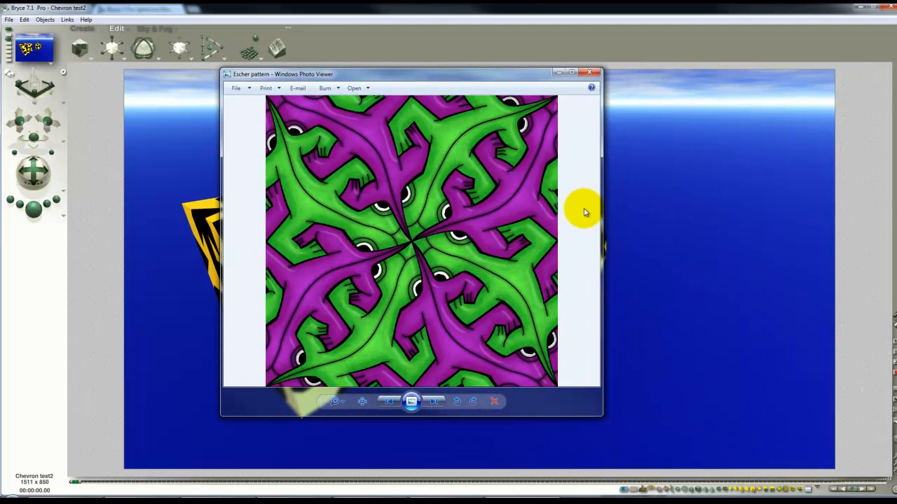
pyautogui.moveTo(386, 140); pyautogui.dragTo(475, 283)
pyautogui.moveTo(377, 75); pyautogui.dragTo(393, 80)
pyautogui.click(606, 77)
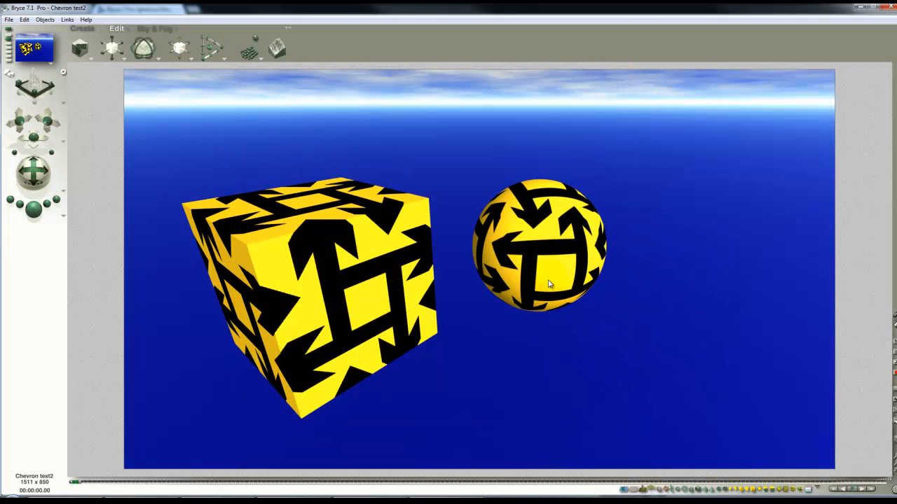
# Delete the chevron cube and sphere from the scene and create a new cube
pyautogui.click(489, 262)
pyautogui.click(610, 248)
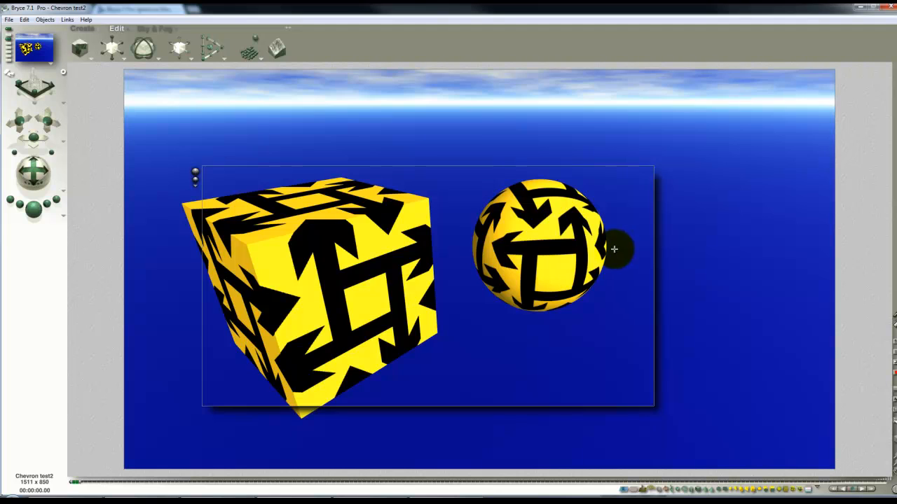
pyautogui.moveTo(687, 392); pyautogui.dragTo(234, 156)
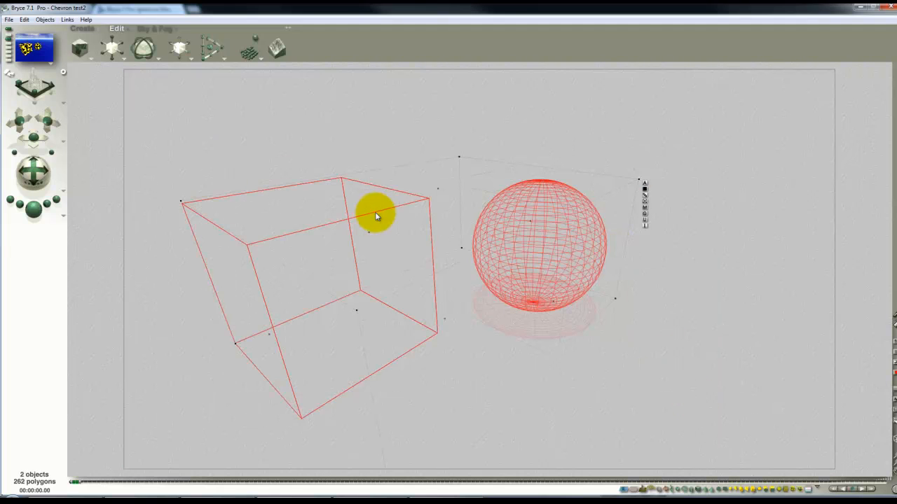
pyautogui.press('Delete')
pyautogui.click(78, 29)
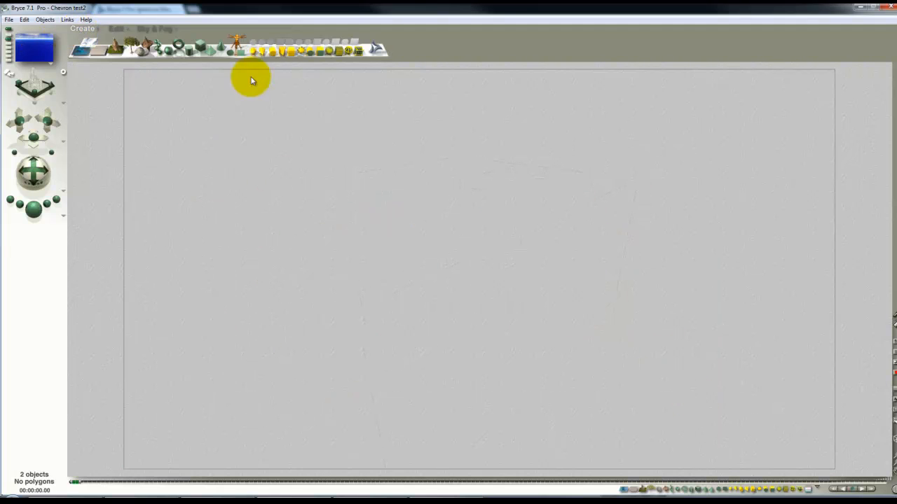
pyautogui.click(203, 46)
# Assign texture channel A to the new cube's Diffuse and Ambient colours and set Ambience to 100
pyautogui.click(642, 210)
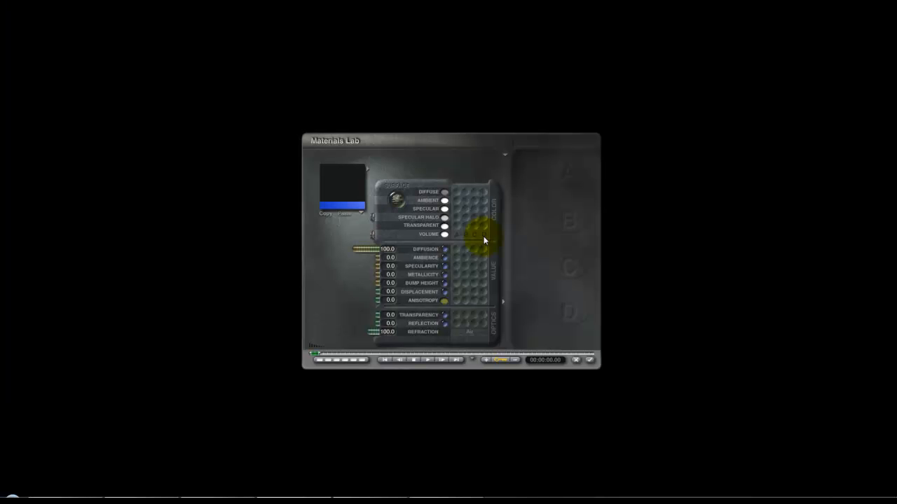
pyautogui.click(457, 192)
pyautogui.click(457, 200)
pyautogui.moveTo(377, 258); pyautogui.dragTo(356, 262)
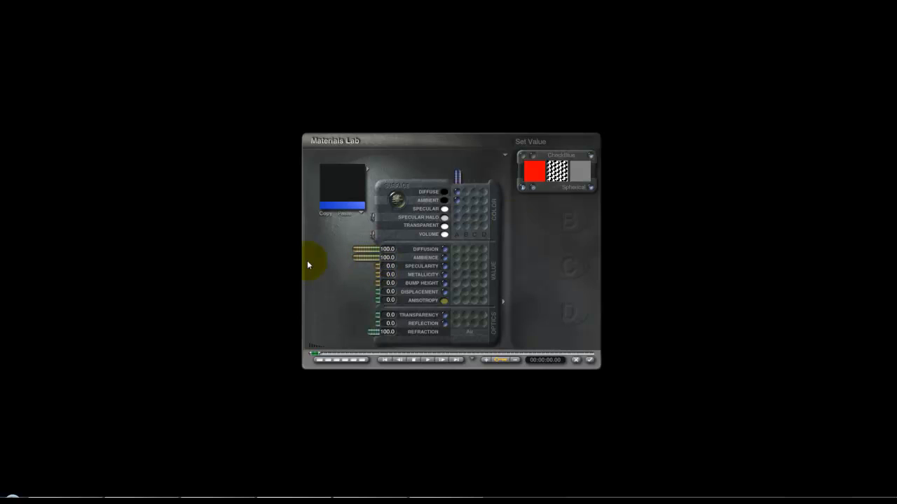
# Load the Escher pattern picture as the source of the cube's texture
pyautogui.click(532, 187)
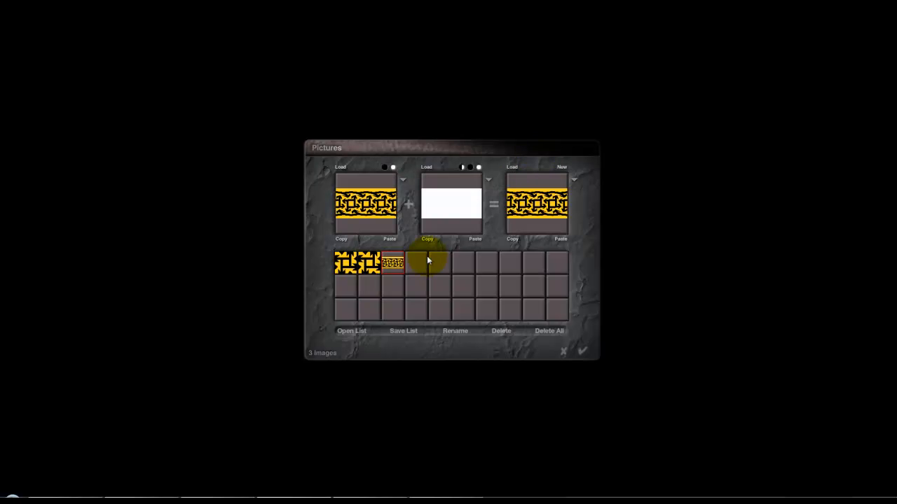
pyautogui.click(427, 256)
pyautogui.click(480, 278)
pyautogui.click(525, 295)
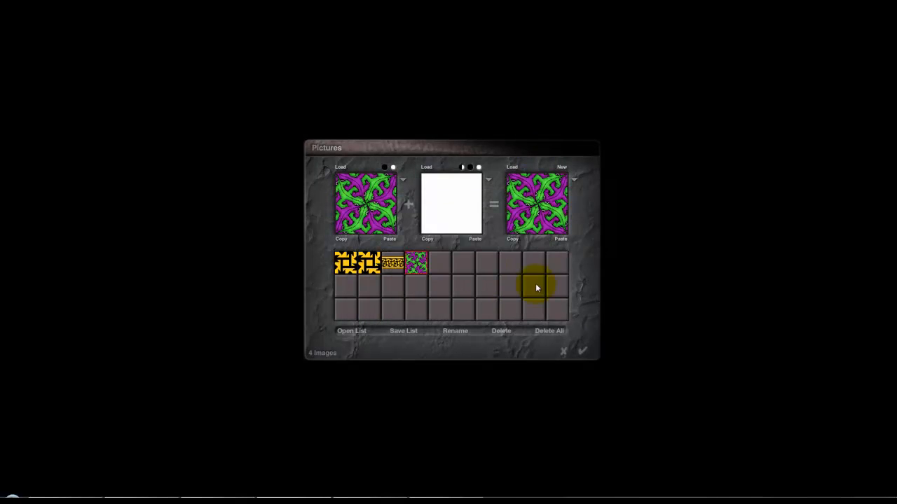
pyautogui.click(584, 352)
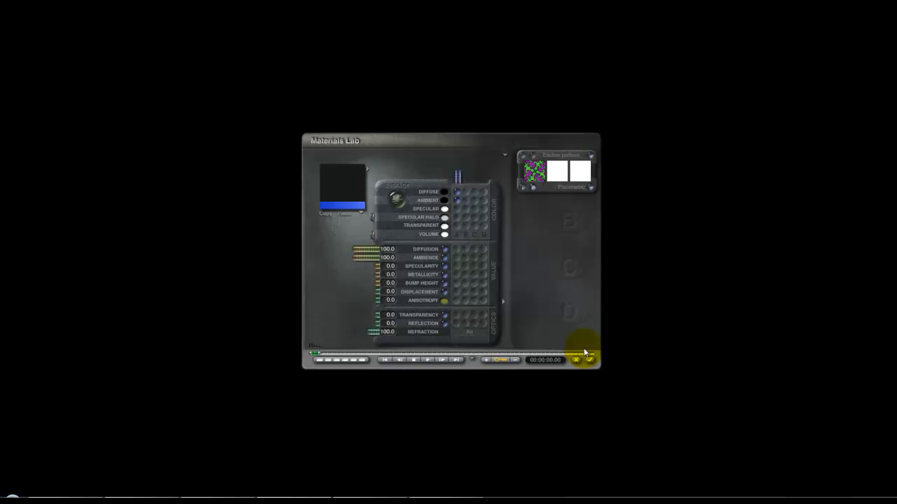
# Map the Escher texture with Object Cubic, apply the material and render the cube from a higher angle
pyautogui.click(588, 189)
pyautogui.click(620, 304)
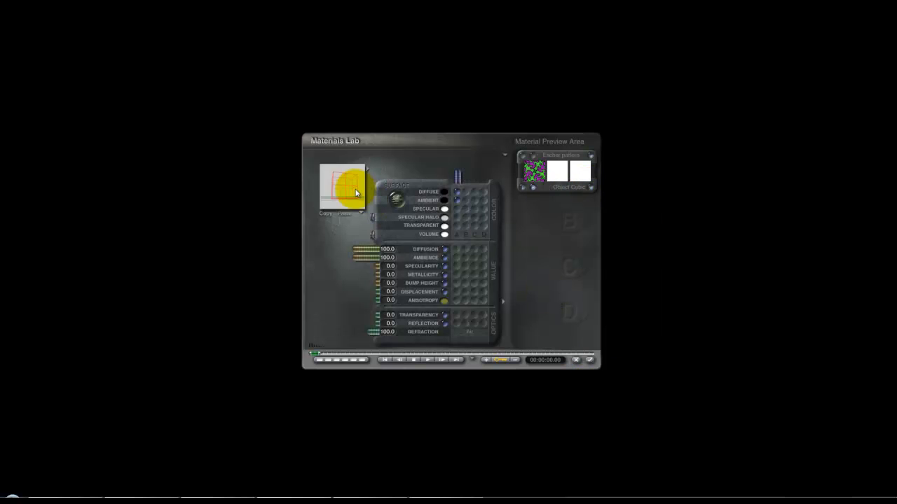
pyautogui.click(586, 361)
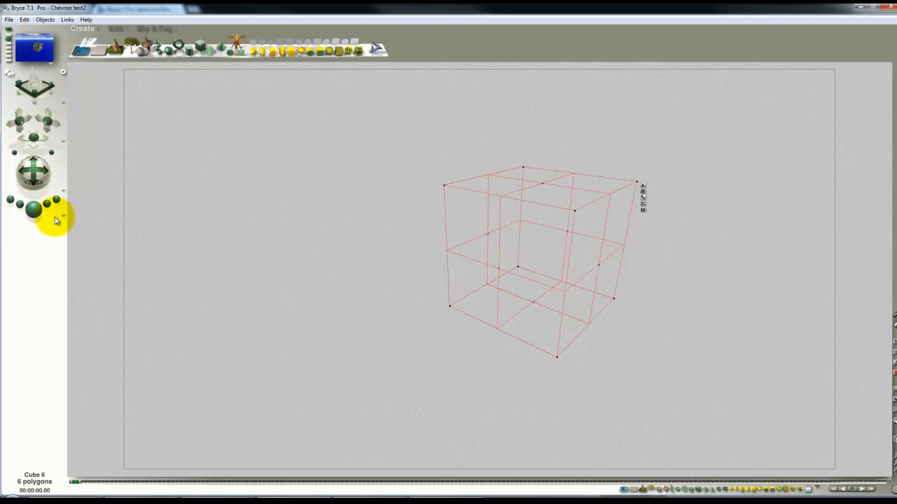
pyautogui.moveTo(36, 131)
pyautogui.mouseDown()
pyautogui.moveTo(35, 138)
pyautogui.moveTo(46, 124)
pyautogui.mouseUp()
pyautogui.click(34, 211)
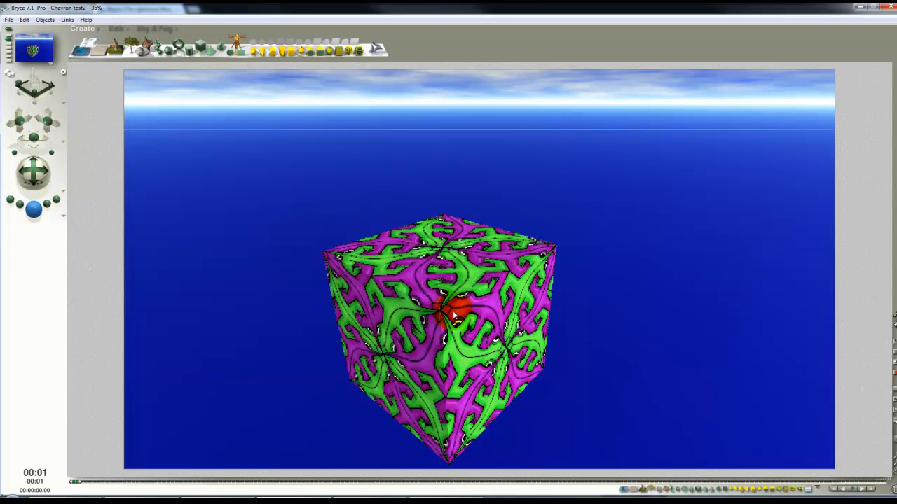
pyautogui.click(390, 236)
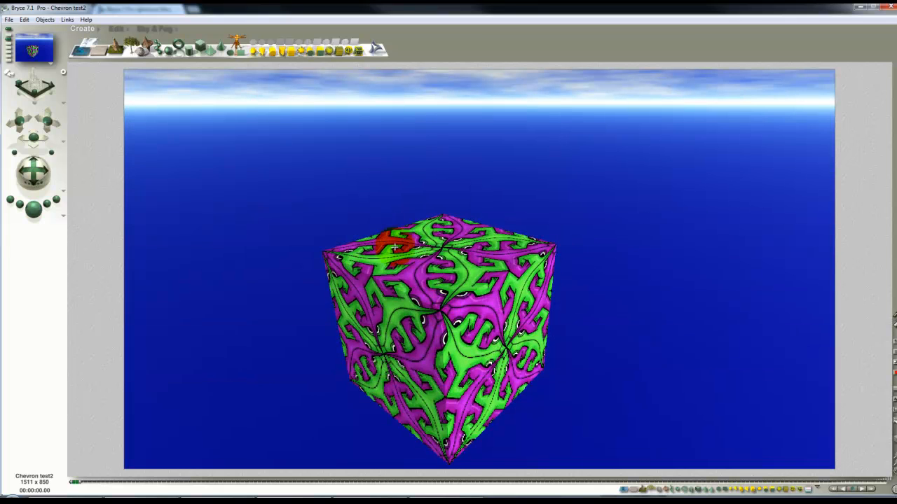
# Rotate the Escher-patterned cube and render it to check the pattern across the faces
pyautogui.click(126, 30)
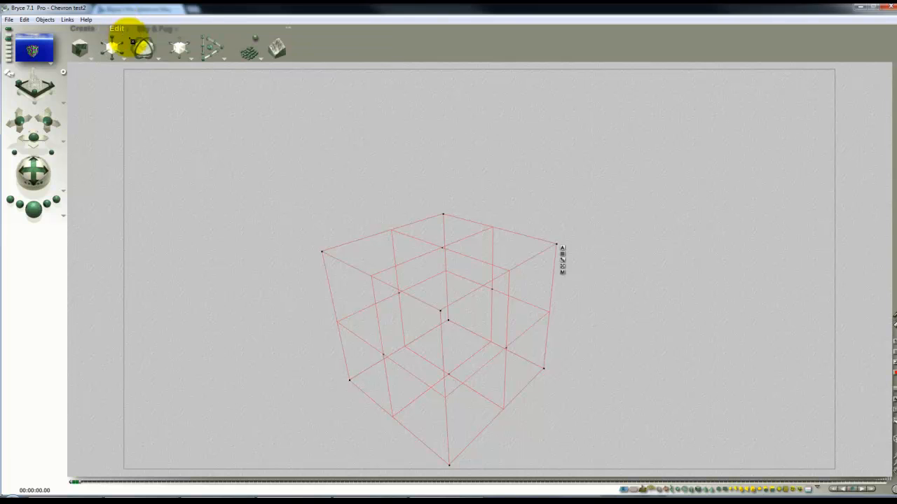
pyautogui.moveTo(144, 49); pyautogui.dragTo(144, 49)
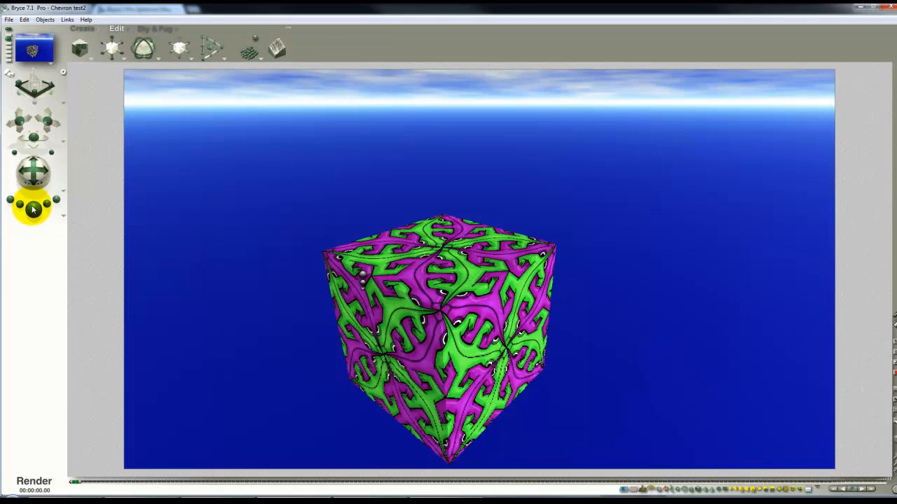
pyautogui.click(42, 219)
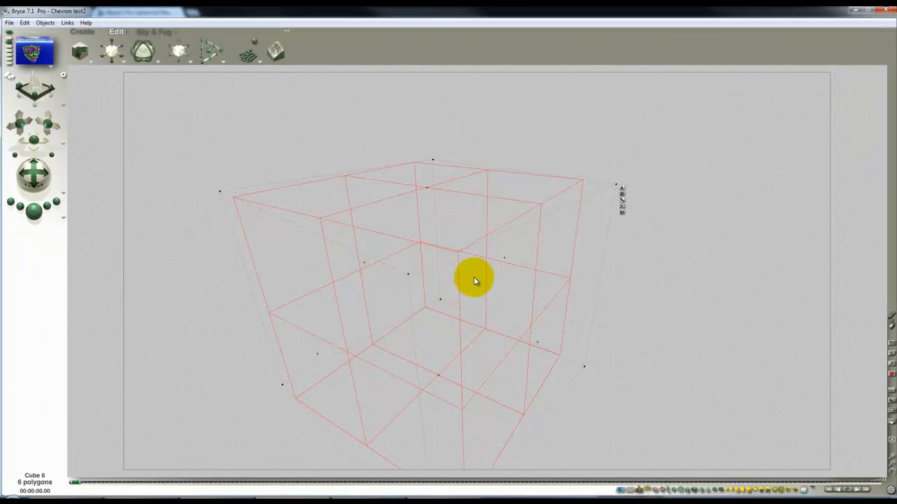
pyautogui.moveTo(34, 138); pyautogui.dragTo(49, 126)
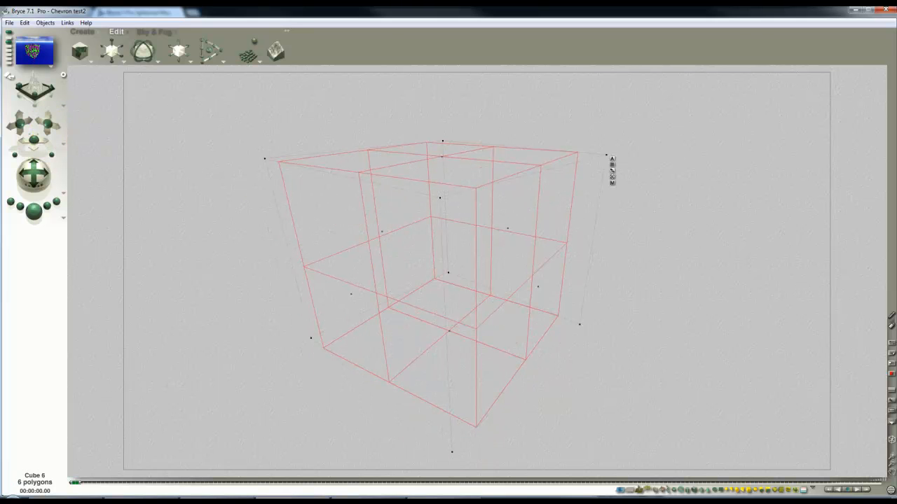
# Open the Chevron test3 scene without saving the current changes and check the camera's placement inside the cube
pyautogui.hotkey('ctrl', 'o')
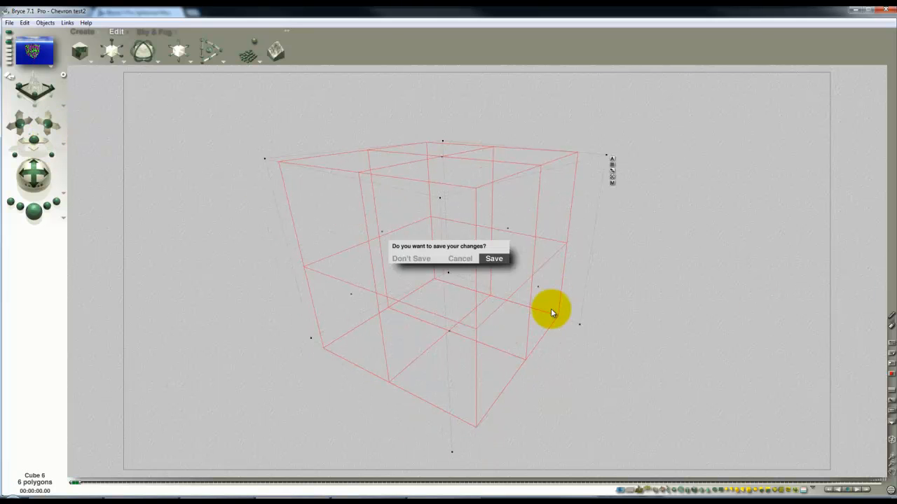
pyautogui.click(413, 258)
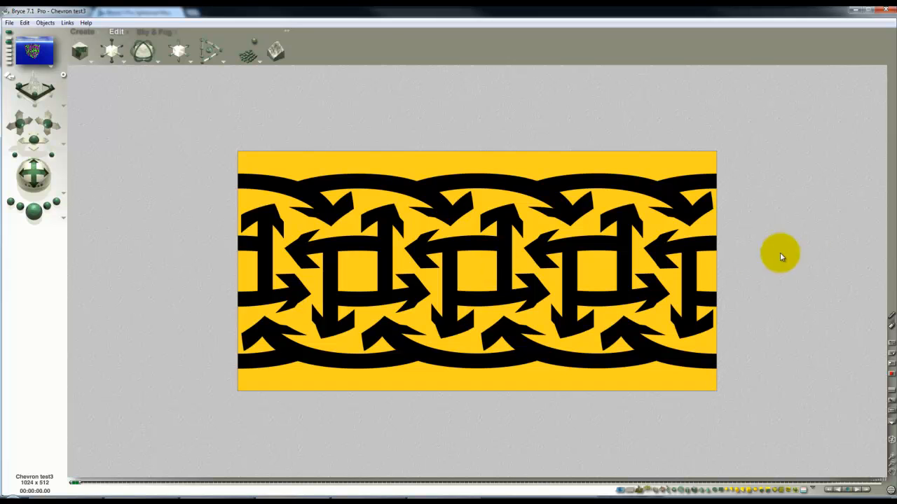
pyautogui.click(811, 254)
pyautogui.press('3')
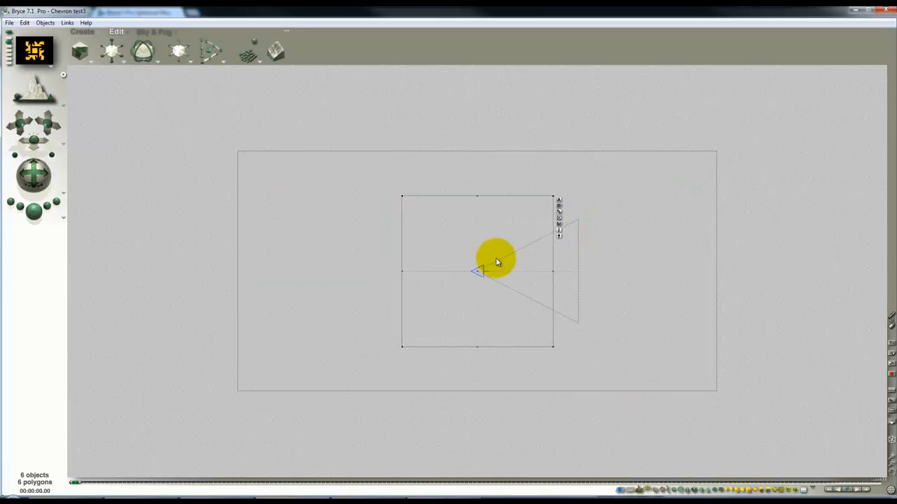
pyautogui.press('1')
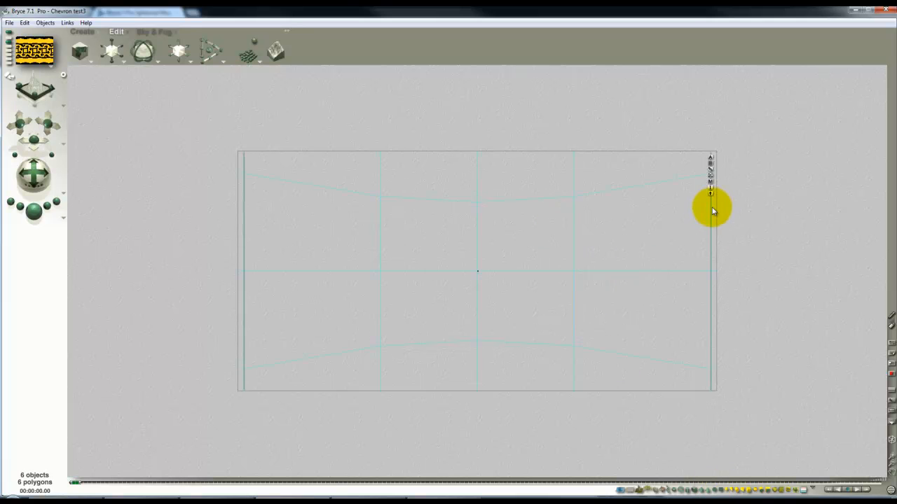
# Replace the Chevron rotated picture in the selected faces' material with the Escher pattern picture
pyautogui.click(710, 183)
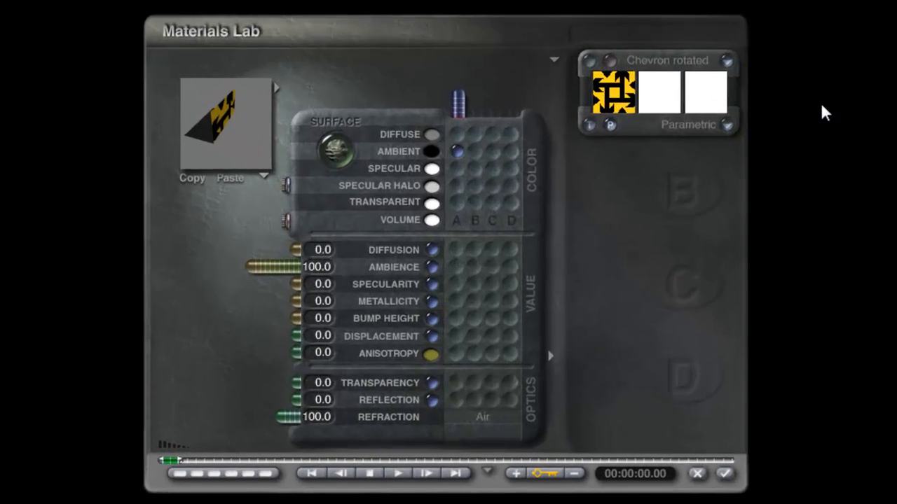
pyautogui.click(610, 66)
pyautogui.click(421, 309)
pyautogui.click(497, 319)
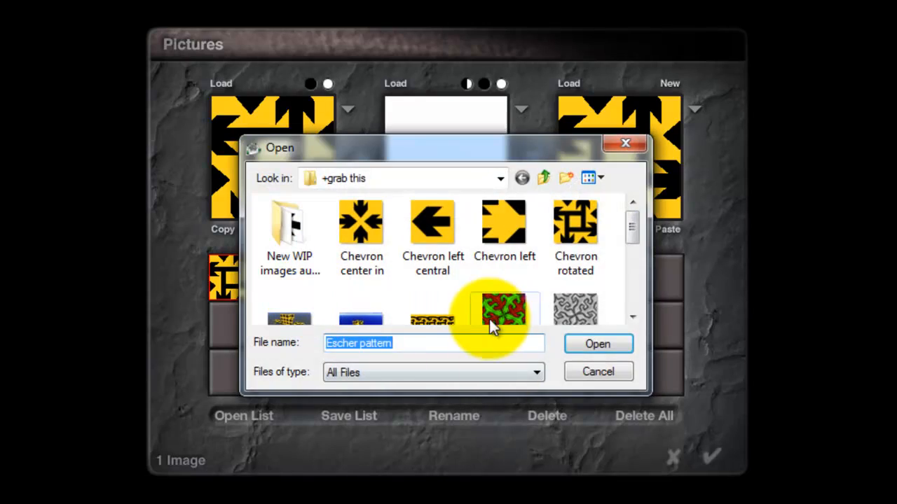
pyautogui.click(599, 344)
pyautogui.click(711, 456)
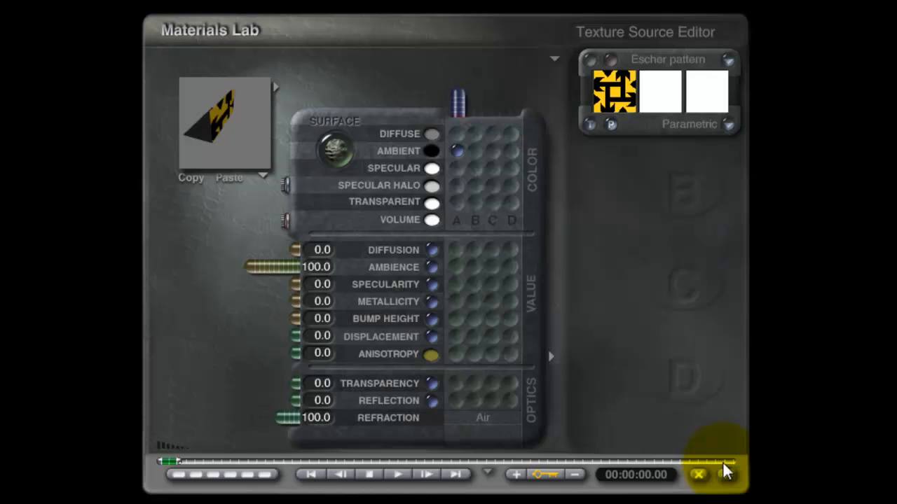
# Apply the Escher pattern material to the faces and save the rendered spherical map as Chevron test4
pyautogui.click(726, 473)
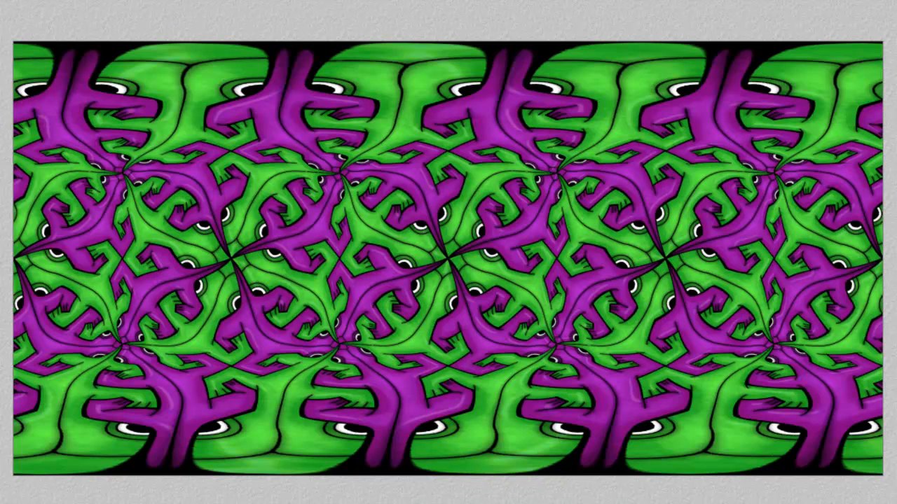
pyautogui.click(535, 307)
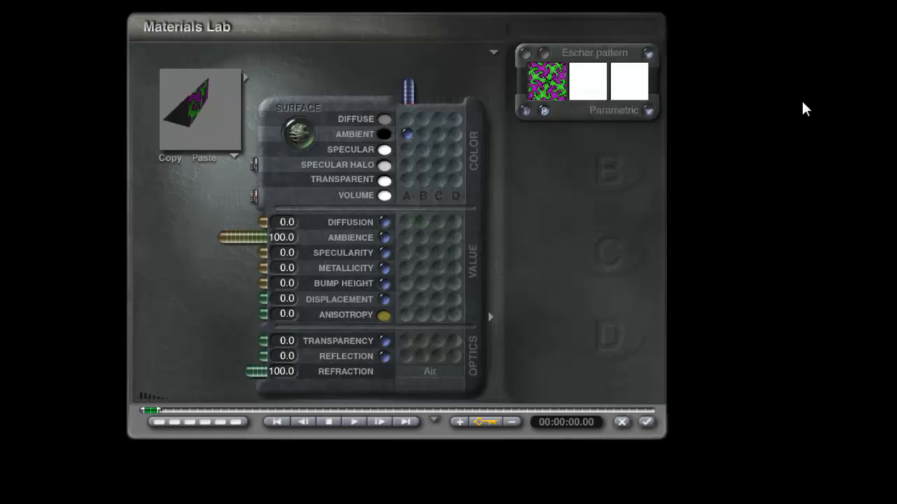
# Replace the Escher pattern picture in the material with the greyscale h1_DISP_8it image
pyautogui.click(548, 73)
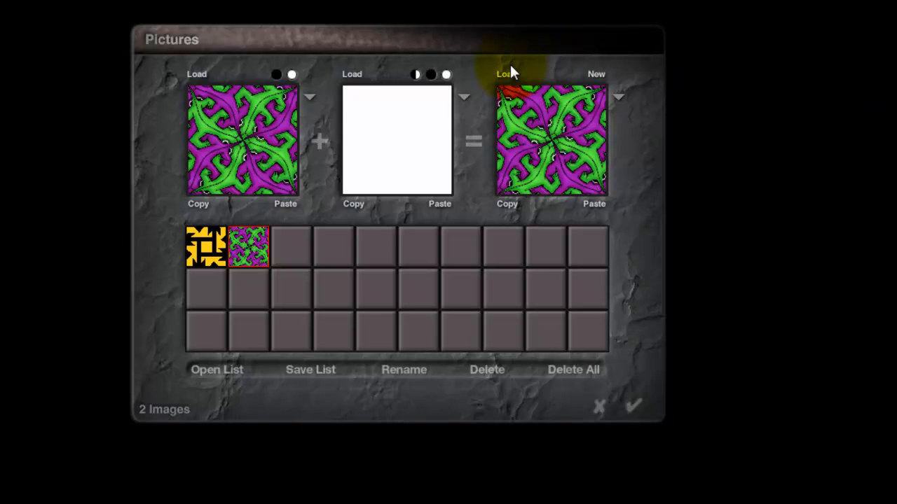
pyautogui.click(196, 77)
pyautogui.moveTo(568, 203); pyautogui.dragTo(569, 239)
pyautogui.click(284, 260)
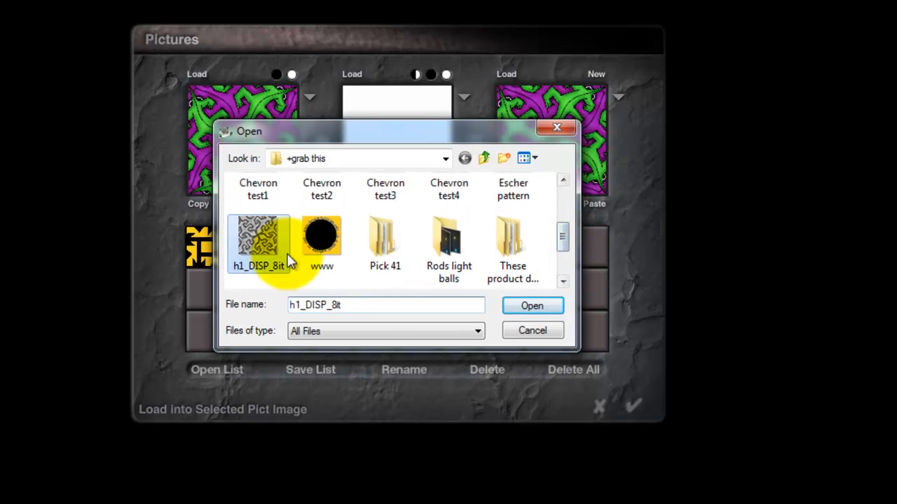
pyautogui.click(532, 305)
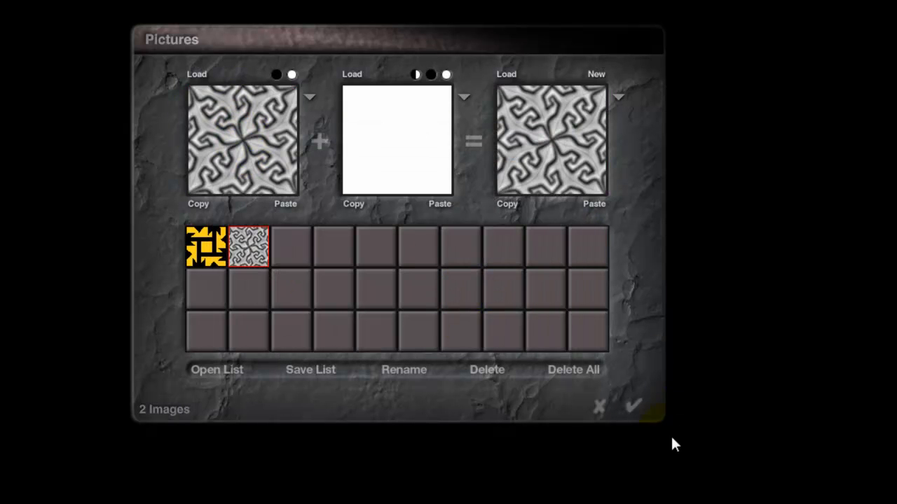
pyautogui.click(638, 407)
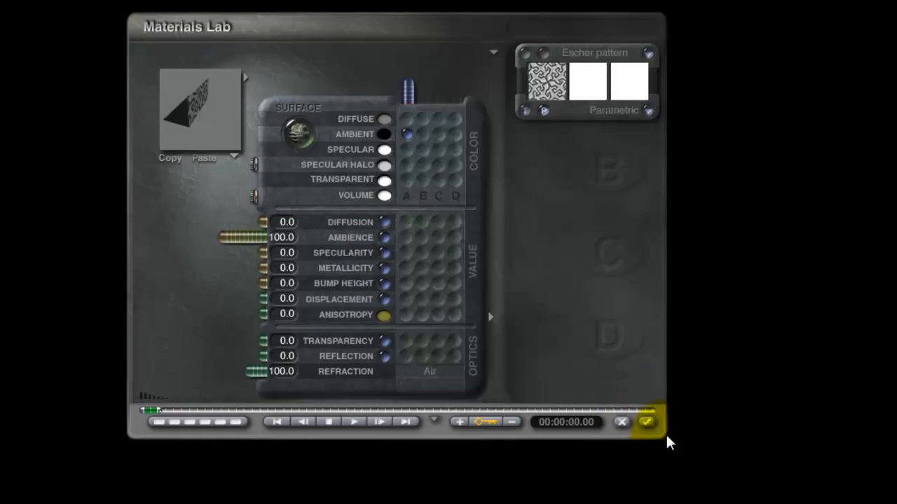
# Apply the greyscale material and save the rendered spherical displacement map as Chevron test5
pyautogui.click(647, 419)
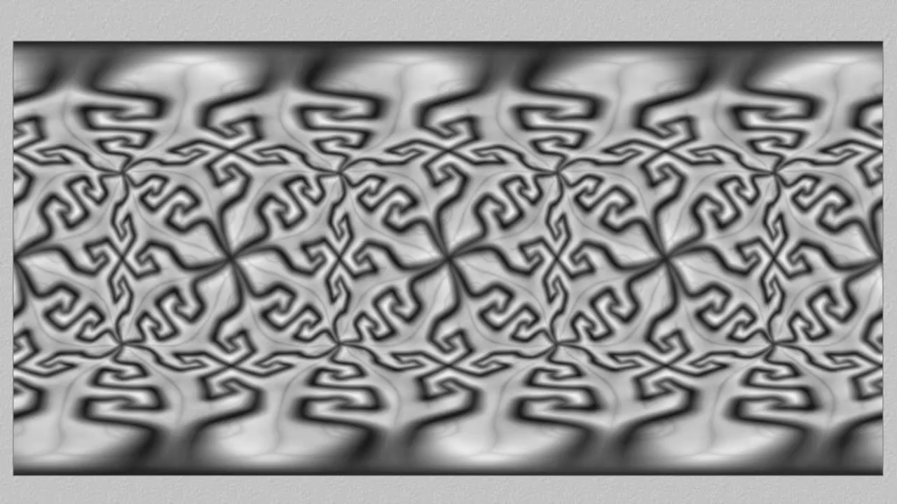
pyautogui.hotkey('ctrl', 's')
pyautogui.click(537, 305)
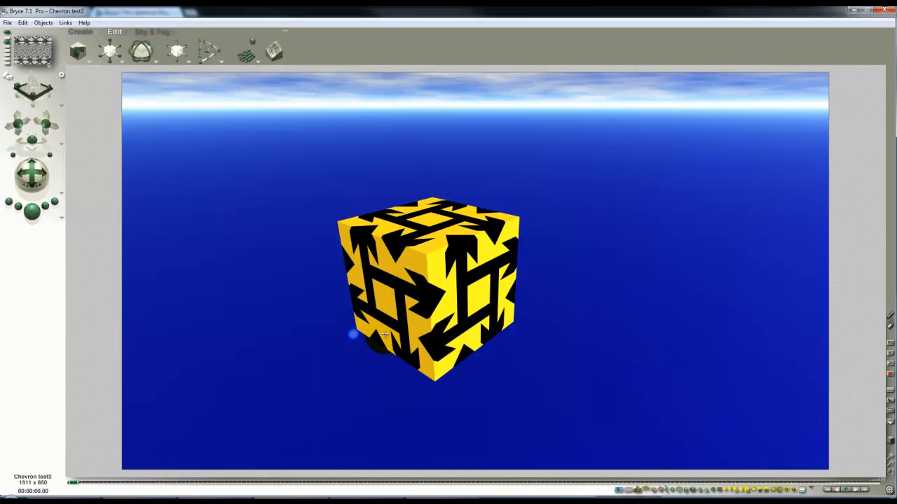
# Remove the chevron cube from the Chevron test2 scene and add a ground plane
pyautogui.press('2')
pyautogui.moveTo(411, 326); pyautogui.dragTo(324, 255)
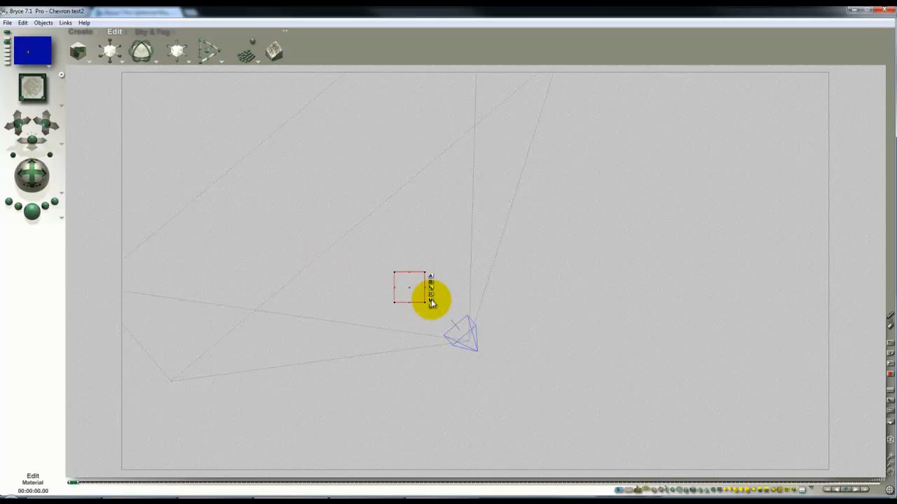
pyautogui.click(82, 32)
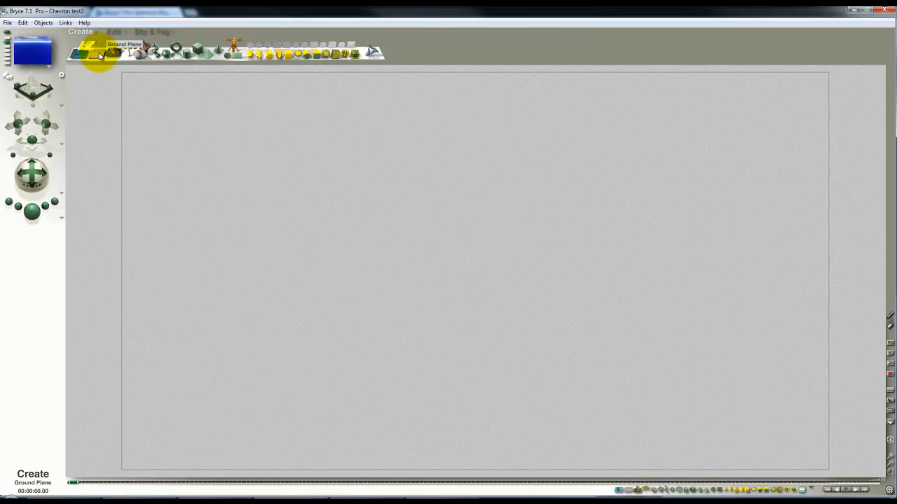
pyautogui.click(100, 56)
pyautogui.click(45, 213)
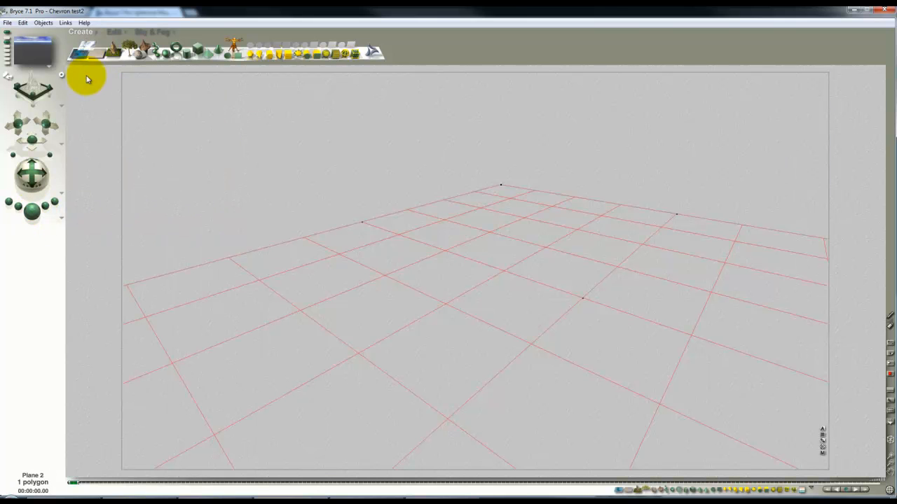
# Load the cube1_cube1_default_1 object from the object library and show the scene from above
pyautogui.click(150, 36)
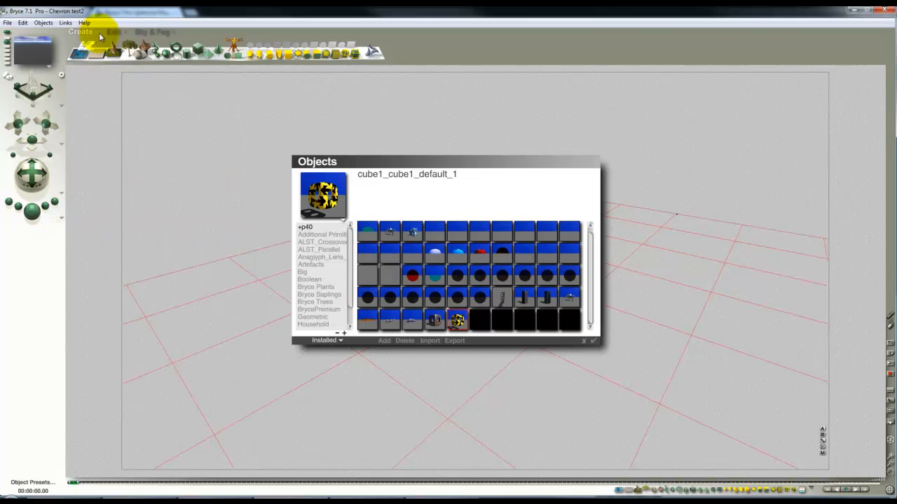
pyautogui.click(593, 343)
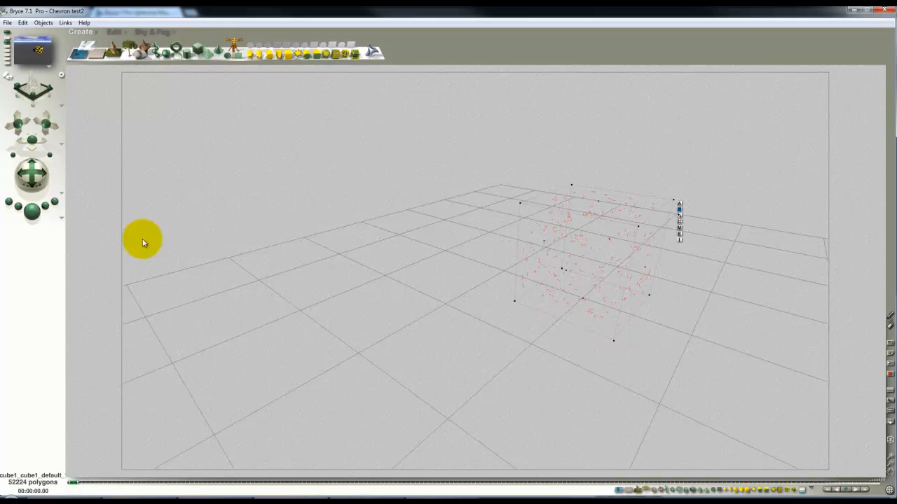
pyautogui.moveTo(31, 139)
pyautogui.mouseDown()
pyautogui.moveTo(58, 130)
pyautogui.moveTo(47, 124)
pyautogui.moveTo(31, 141)
pyautogui.mouseUp()
pyautogui.press('2')
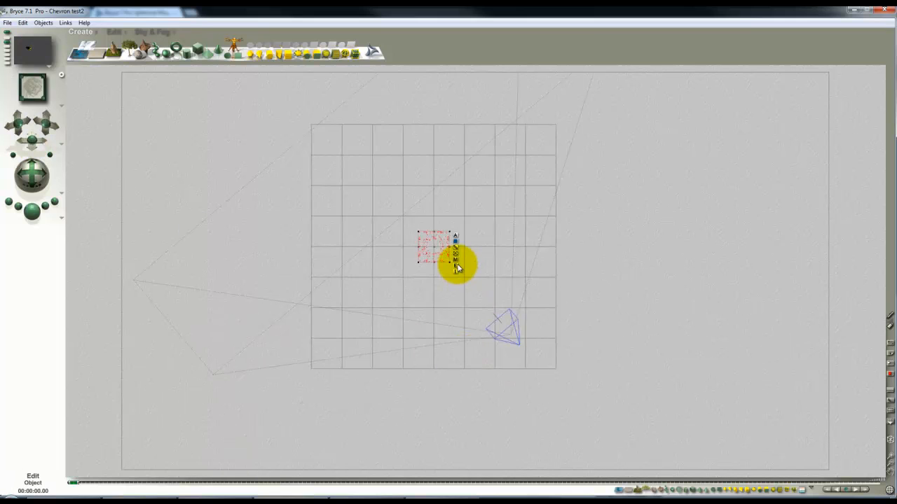
# Convert three of the four object copies into a sphere, a cube and a cylinder
pyautogui.click(115, 32)
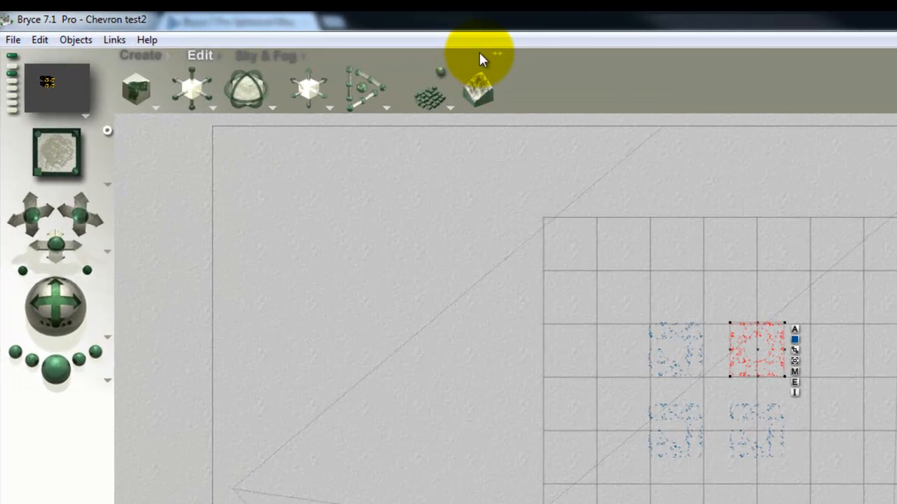
pyautogui.moveTo(480, 59); pyautogui.dragTo(364, 56)
pyautogui.click(683, 411)
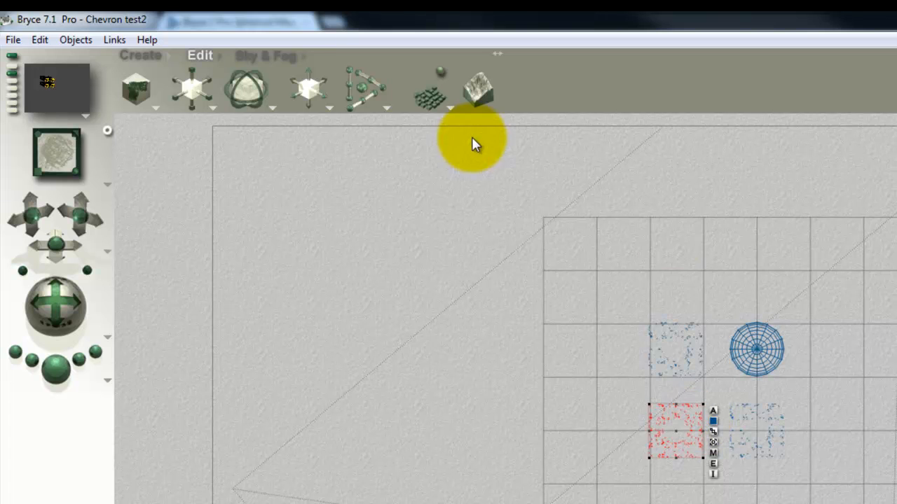
pyautogui.moveTo(498, 53); pyautogui.dragTo(396, 57)
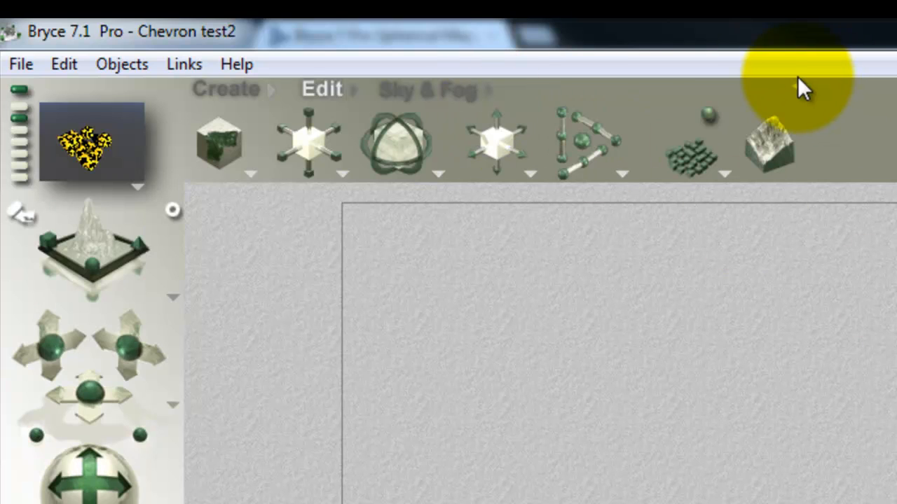
pyautogui.moveTo(808, 83); pyautogui.dragTo(620, 94)
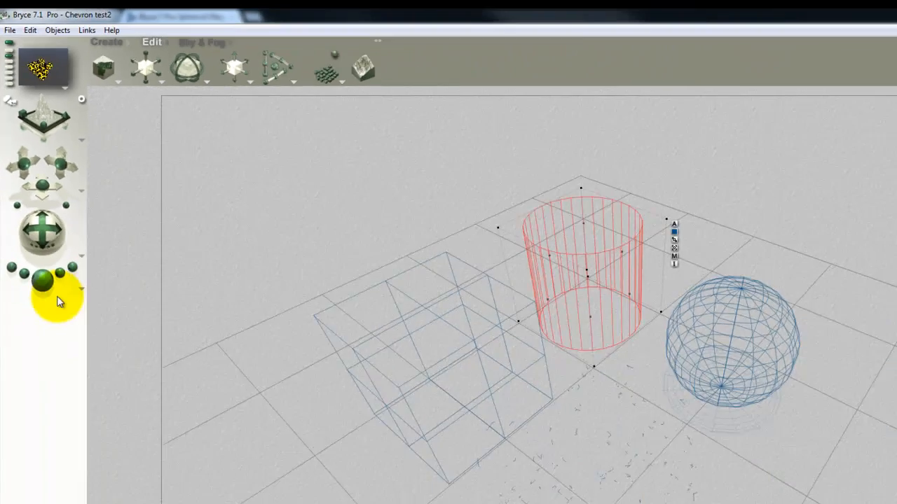
# Render the four chevron-patterned shapes and adjust the camera to frame them more closely
pyautogui.click(57, 301)
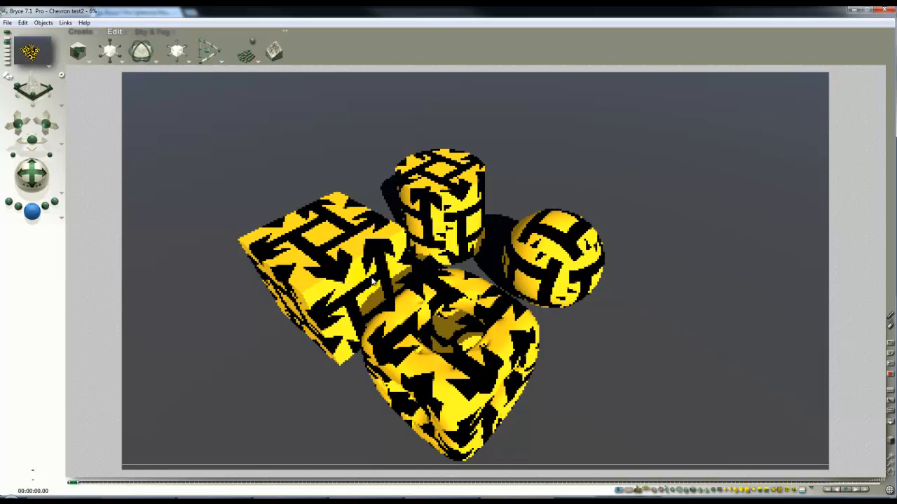
pyautogui.click(441, 303)
pyautogui.moveTo(54, 124); pyautogui.dragTo(80, 160)
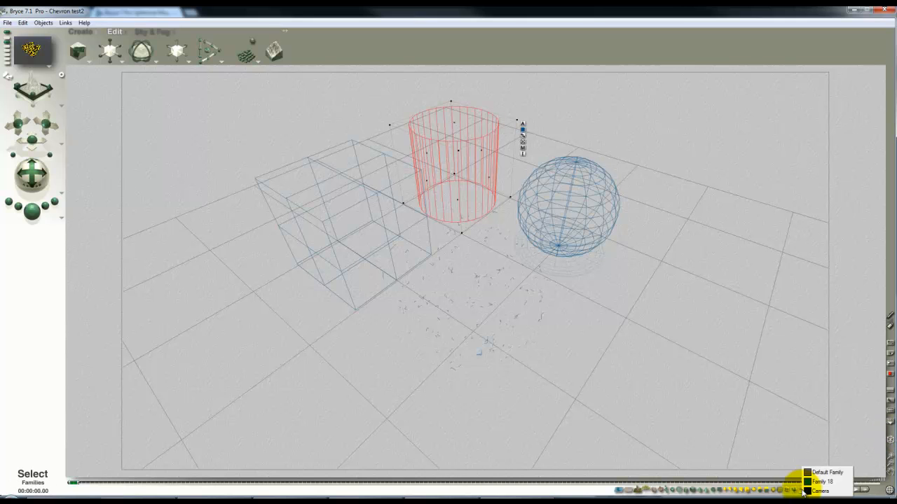
# Select the Family 18 objects and load the Chevron test4 picture into a new image slot for their material
pyautogui.click(817, 484)
pyautogui.click(658, 189)
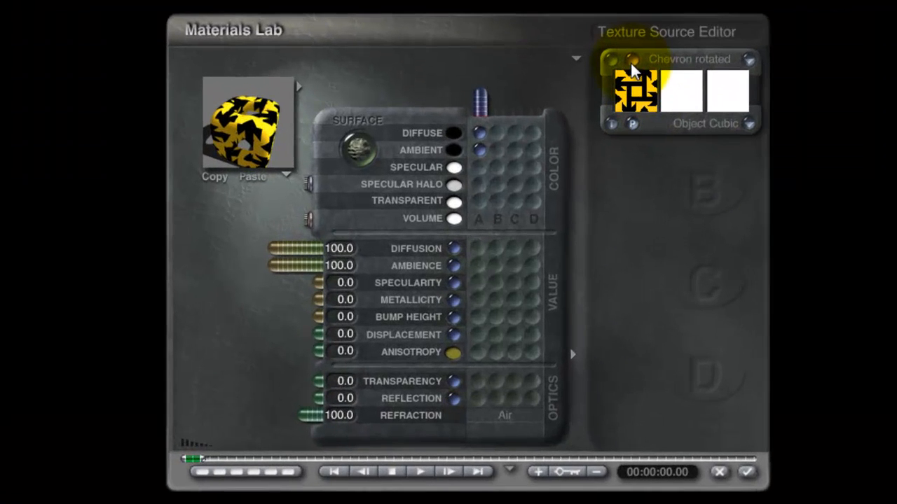
pyautogui.click(630, 63)
pyautogui.click(623, 66)
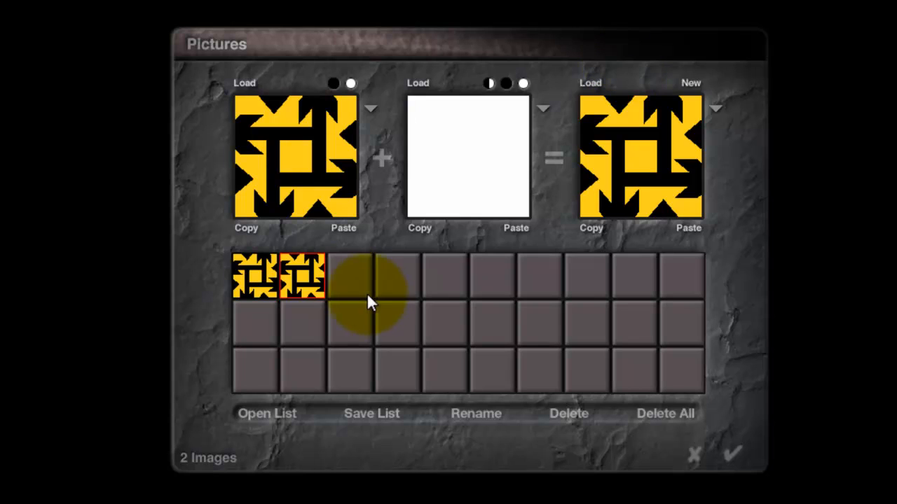
pyautogui.moveTo(652, 214); pyautogui.dragTo(654, 242)
pyautogui.click(502, 255)
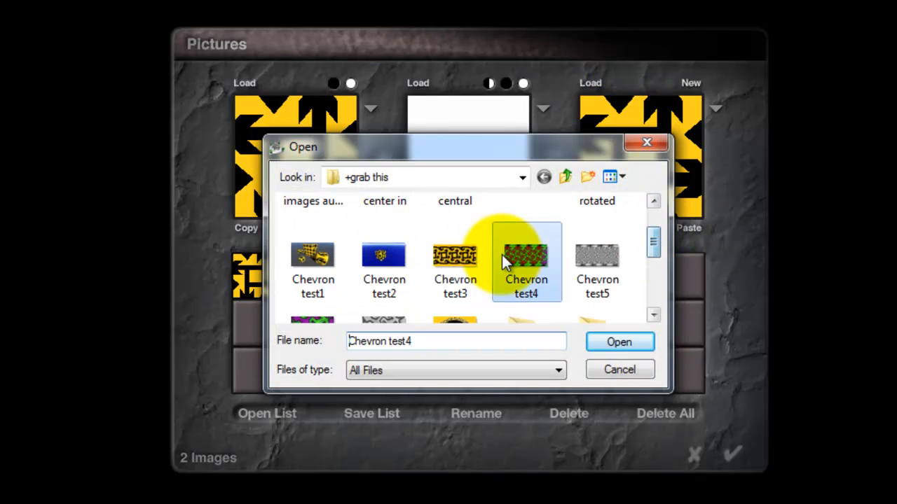
pyautogui.click(620, 341)
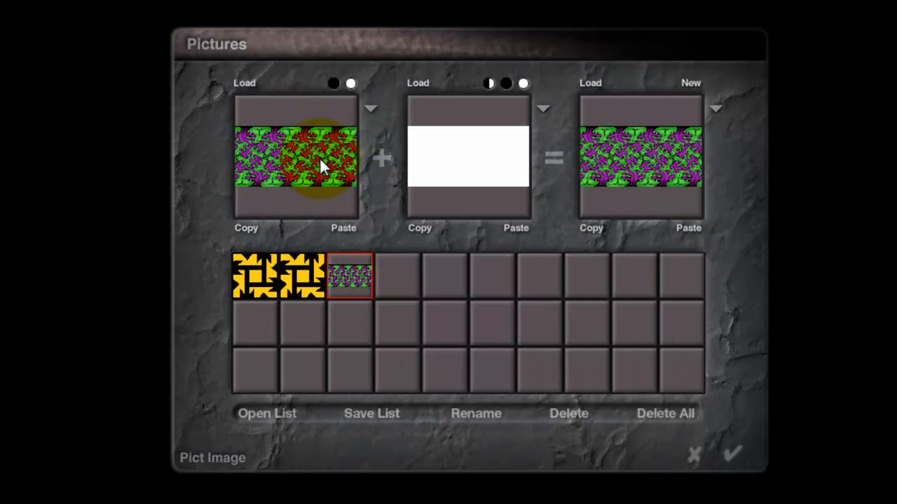
# Load Chevron test5 as the alpha image of the Chevron test4 picture and accept the picture settings
pyautogui.click(423, 82)
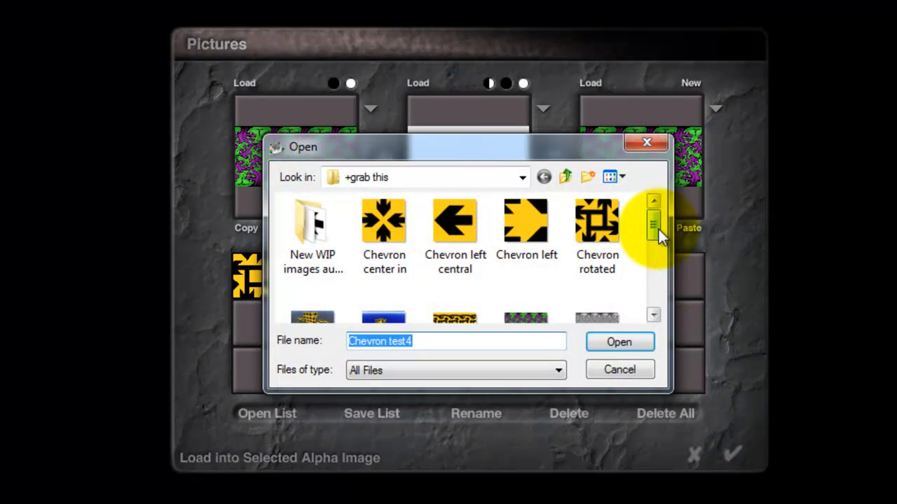
pyautogui.moveTo(658, 229); pyautogui.dragTo(655, 259)
pyautogui.click(617, 274)
pyautogui.click(619, 342)
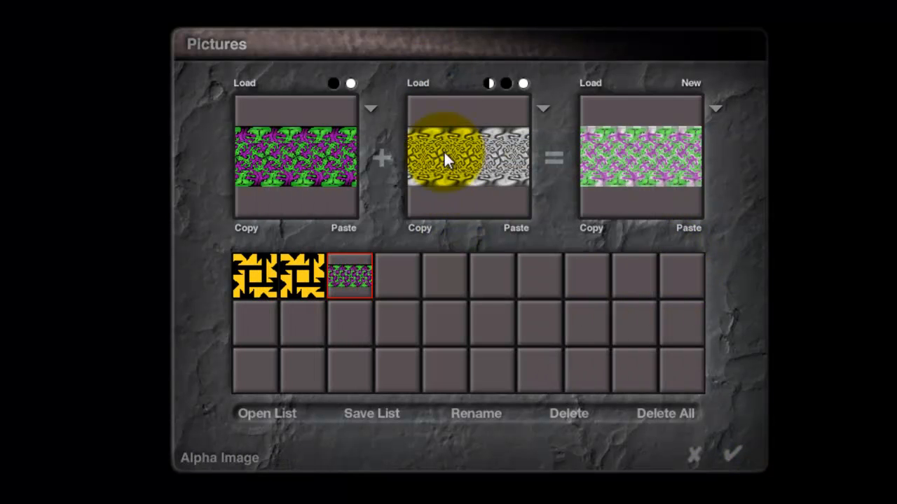
pyautogui.click(738, 456)
# Set the texture's mapping mode to Spherical and the material's bump height to 20
pyautogui.click(748, 123)
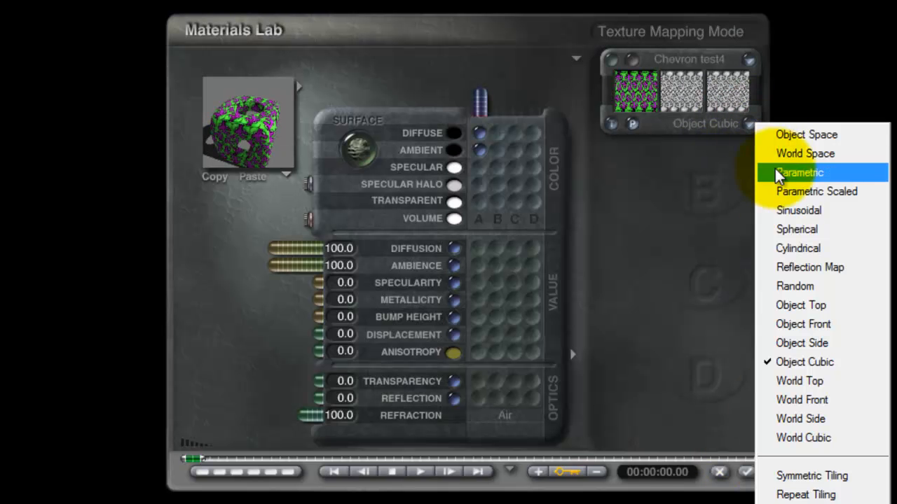
pyautogui.click(770, 229)
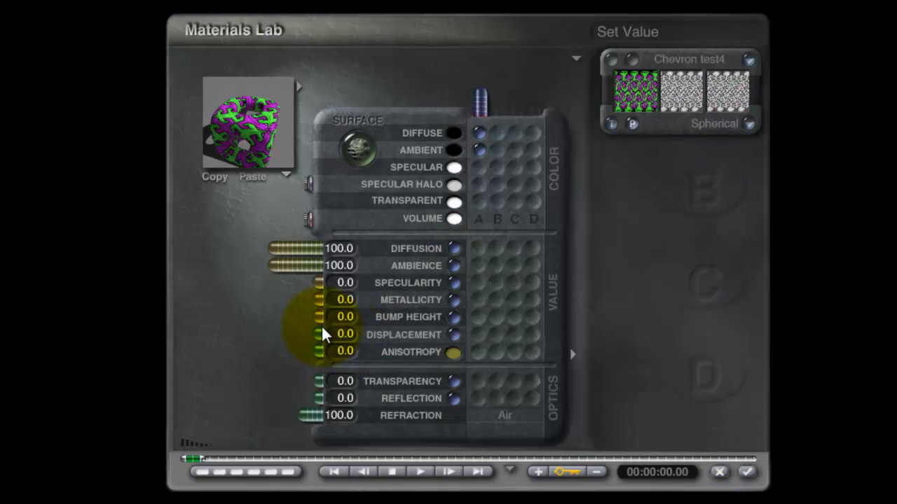
pyautogui.click(340, 320)
pyautogui.write('20')
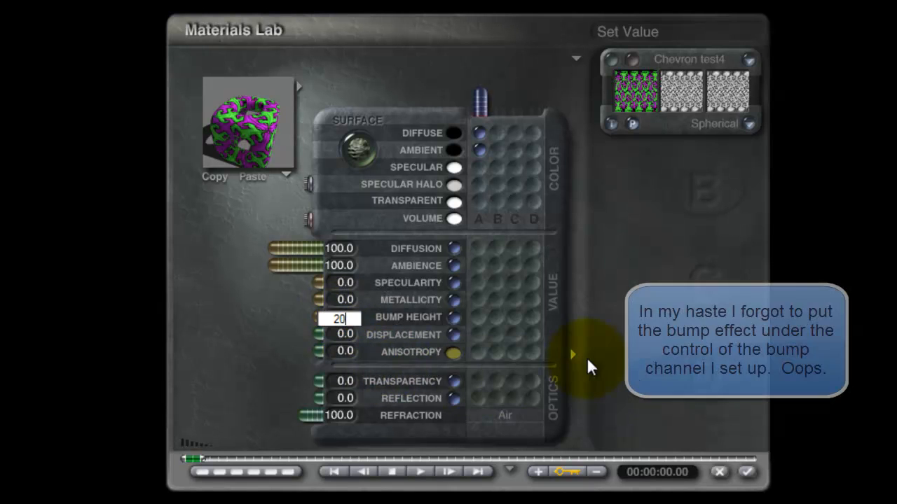
pyautogui.press('Return')
pyautogui.moveTo(219, 125); pyautogui.dragTo(239, 139)
# Set the material's specularity and anisotropy to 100 and check the highlights on the rotated preview
pyautogui.moveTo(318, 284); pyautogui.dragTo(235, 301)
pyautogui.moveTo(314, 353); pyautogui.dragTo(146, 360)
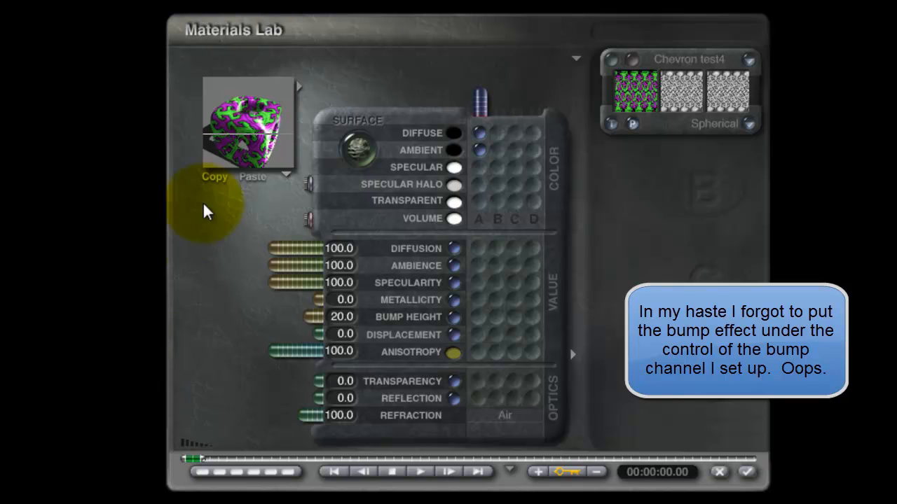
pyautogui.click(247, 152)
pyautogui.moveTo(244, 145); pyautogui.dragTo(252, 244)
pyautogui.moveTo(279, 149); pyautogui.dragTo(274, 131)
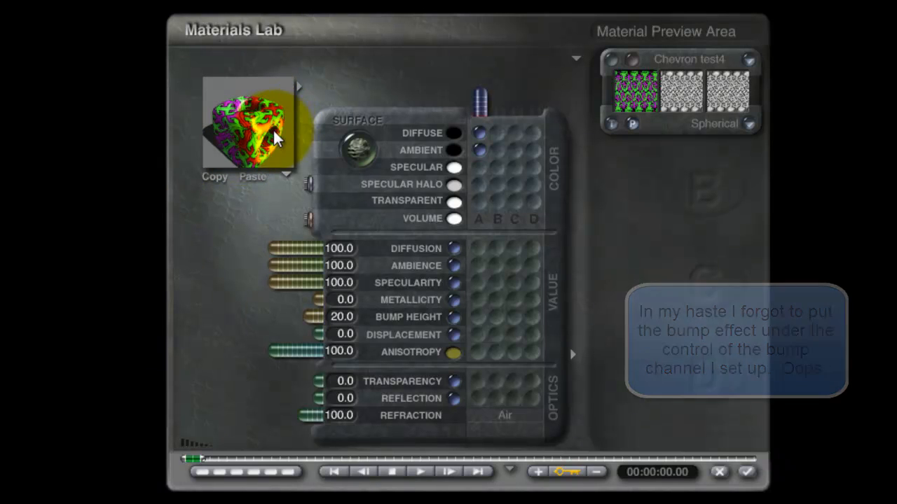
# Set the material's reflection to 15 and check it on the preview from another angle
pyautogui.write('15')
pyautogui.press('Return')
pyautogui.moveTo(293, 160); pyautogui.dragTo(254, 150)
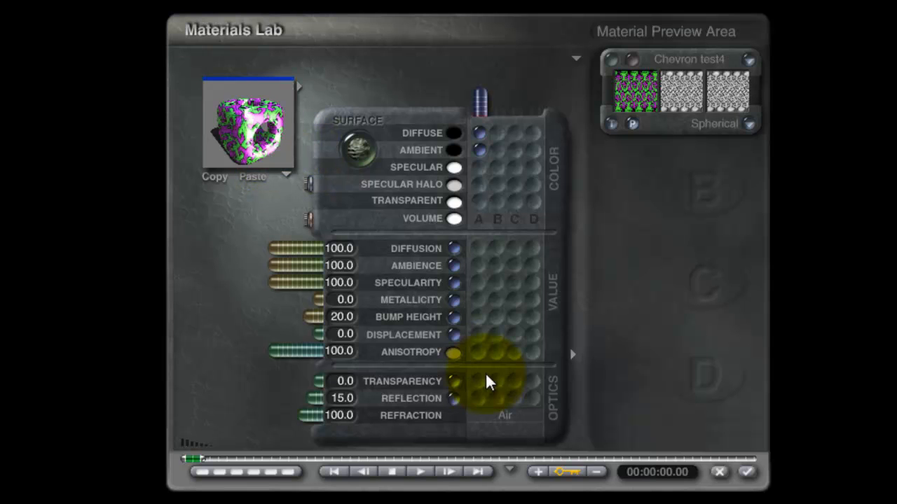
# Drive the specular colour with texture A and reduce the material's ambience to 0
pyautogui.click(479, 169)
pyautogui.moveTo(289, 140); pyautogui.dragTo(274, 145)
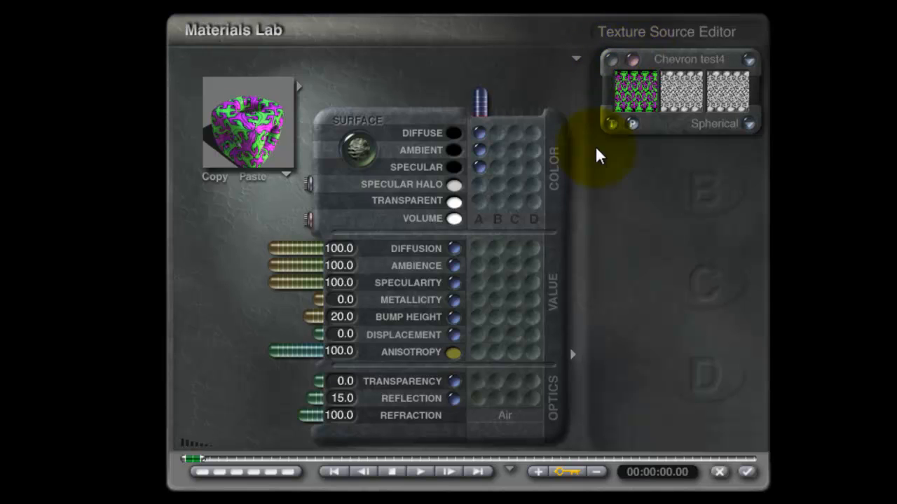
pyautogui.moveTo(253, 124); pyautogui.dragTo(253, 126)
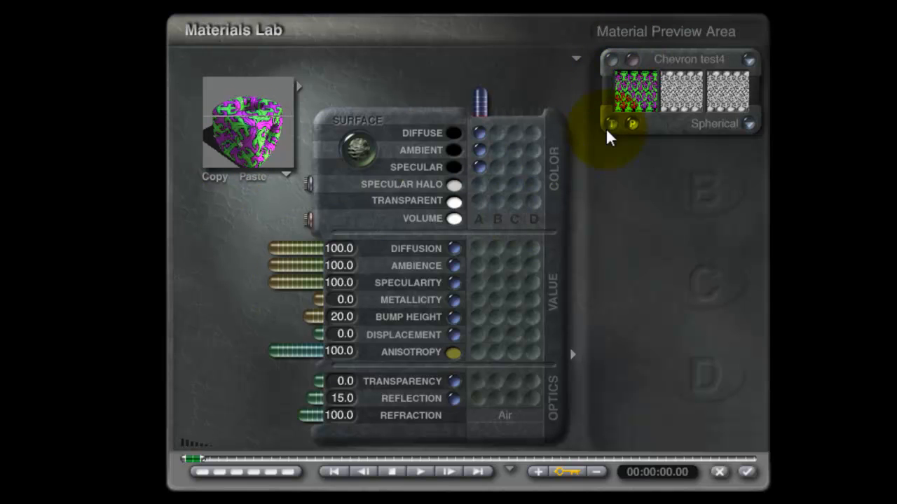
pyautogui.moveTo(315, 267); pyautogui.dragTo(359, 269)
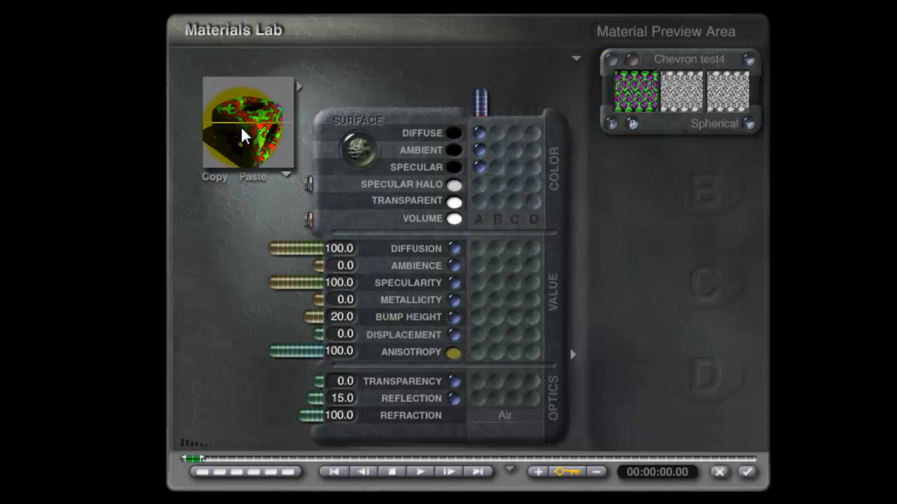
# Apply the material changes and preview the render of the test shapes
pyautogui.click(746, 471)
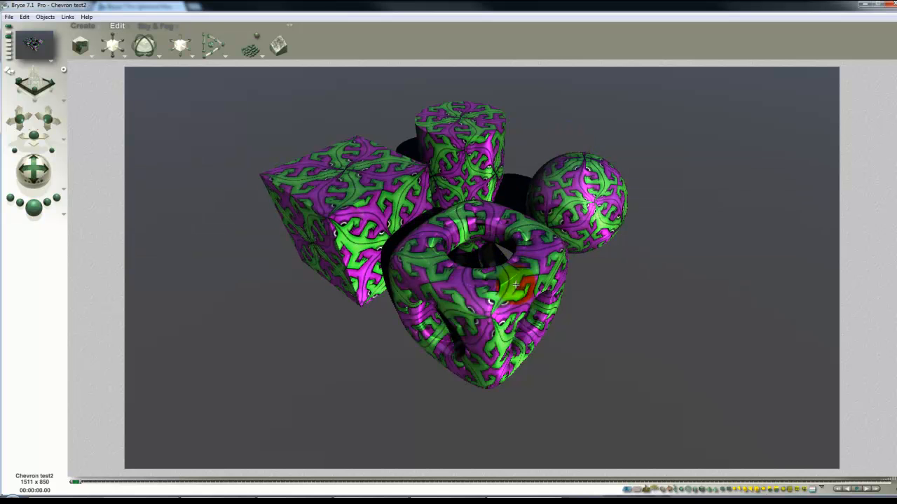
pyautogui.click(476, 301)
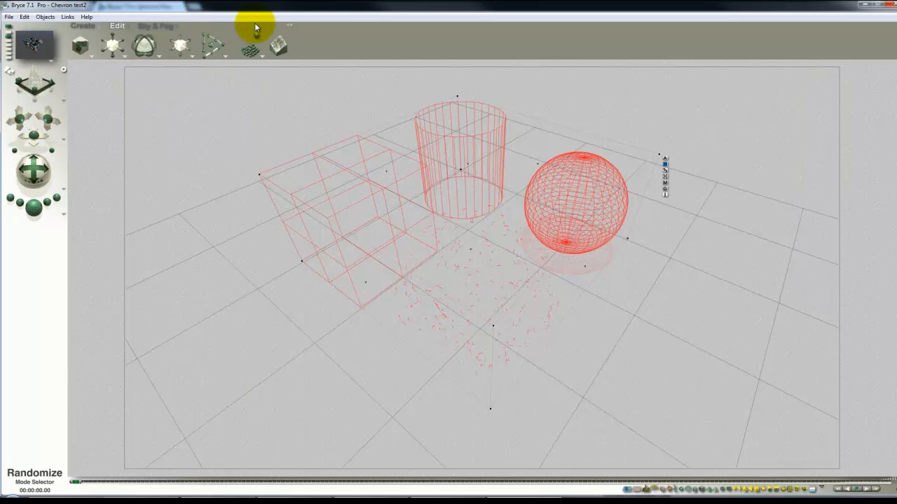
# Turn on image-based lighting in the Sky Lab with the HDR image Treppenhalle2_1280.hdr
pyautogui.click(158, 26)
pyautogui.click(236, 35)
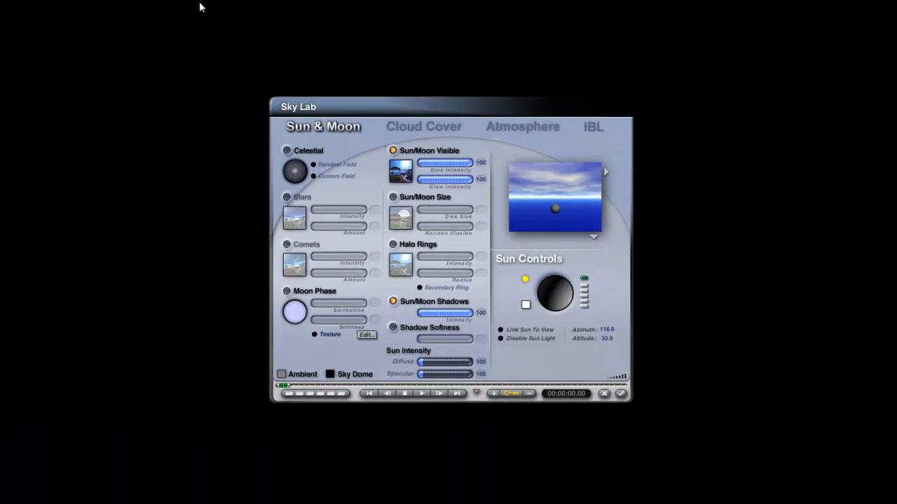
pyautogui.click(643, 70)
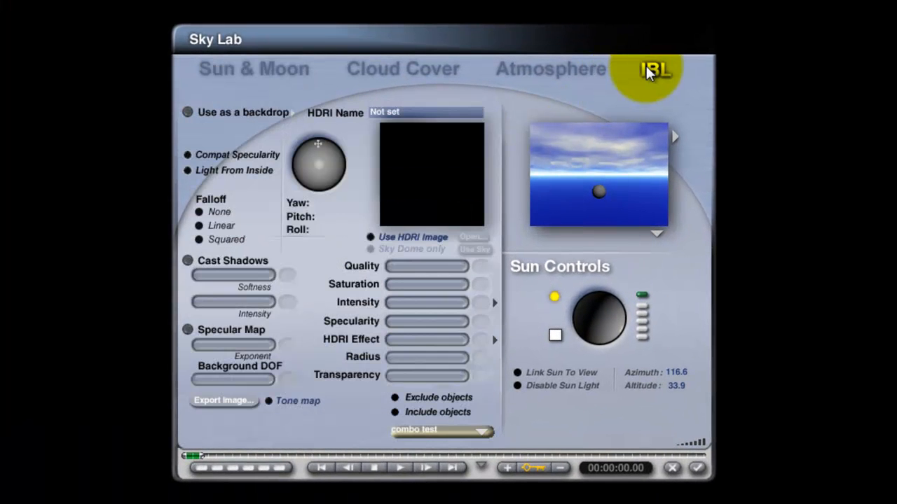
pyautogui.click(371, 237)
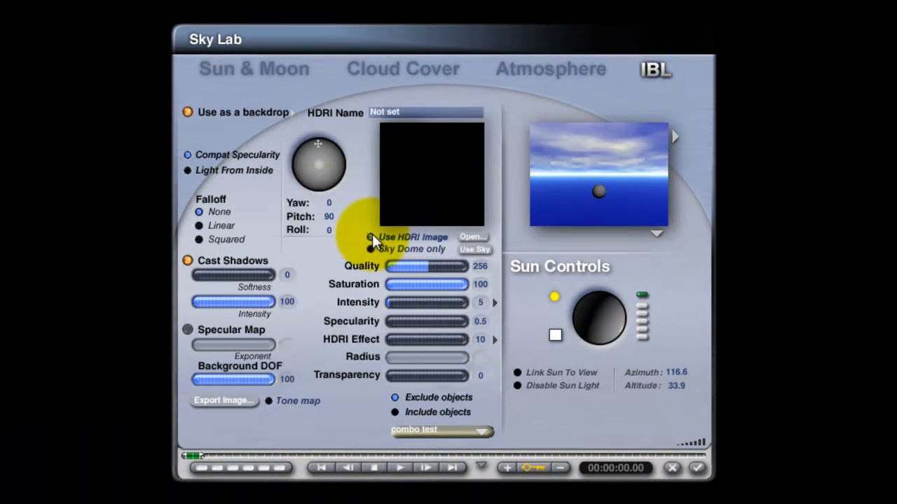
pyautogui.click(478, 237)
pyautogui.click(328, 245)
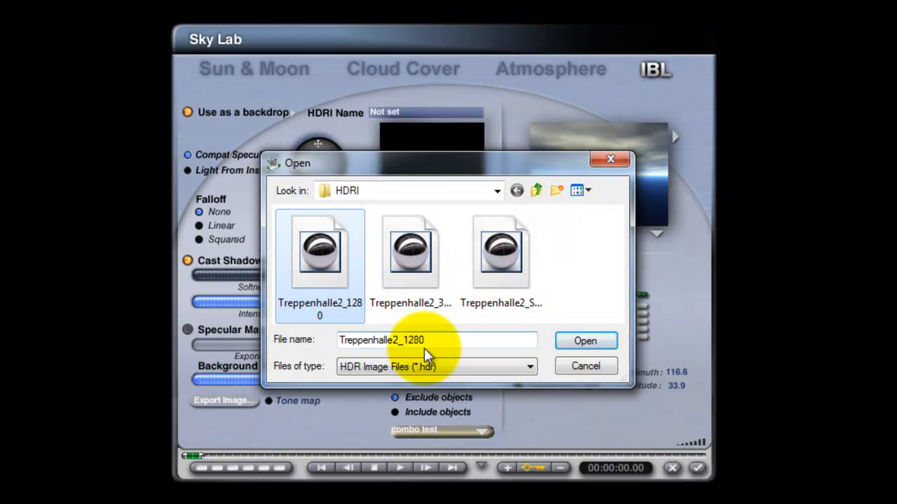
pyautogui.click(601, 342)
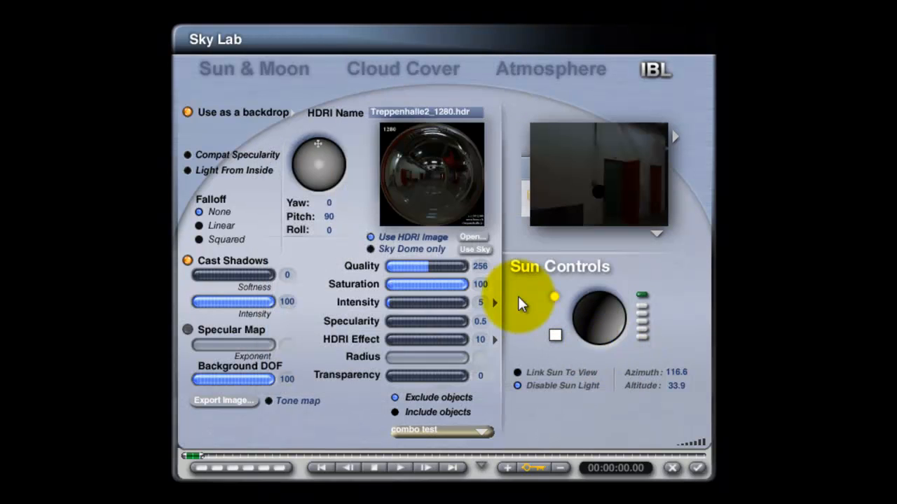
# Set the HDRI intensity to 20 and make the sky preview show the current scene
pyautogui.write('20')
pyautogui.press('Return')
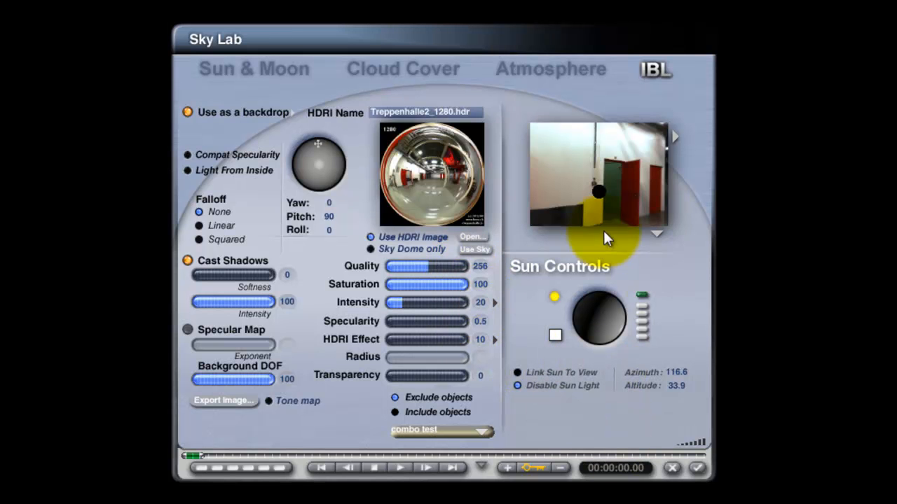
pyautogui.click(656, 233)
pyautogui.click(672, 242)
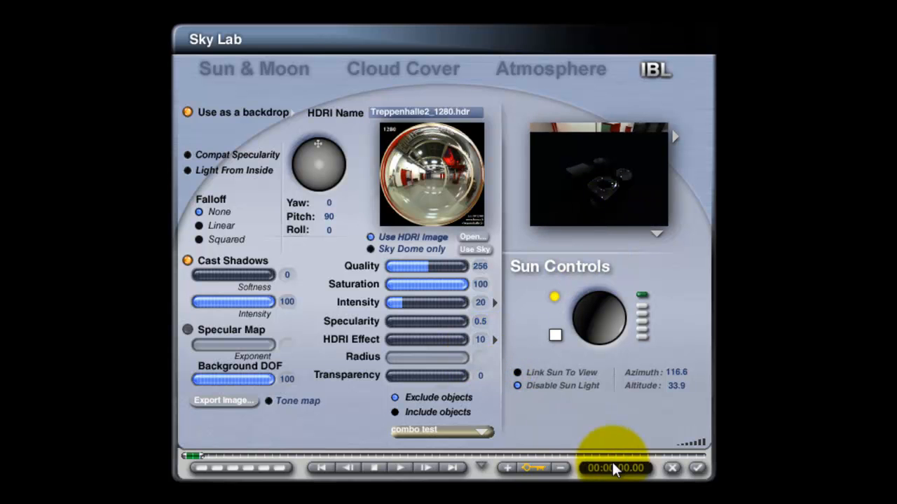
# Set the image-based lighting's quality to 16 and its HDRI effect to 200
pyautogui.click(534, 384)
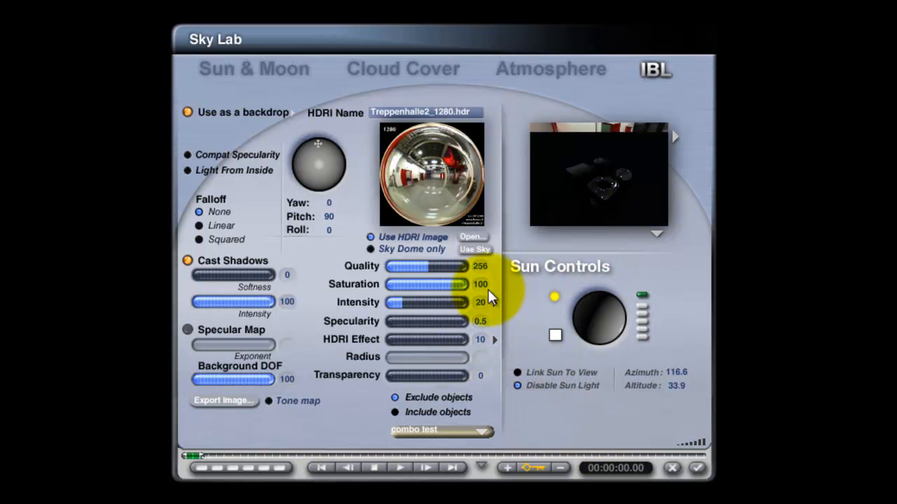
pyautogui.click(423, 264)
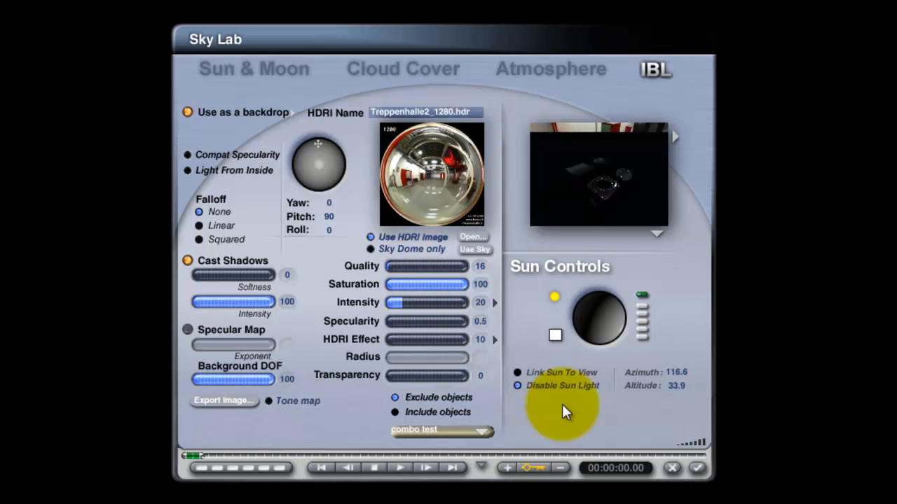
pyautogui.write('50')
pyautogui.press('Return')
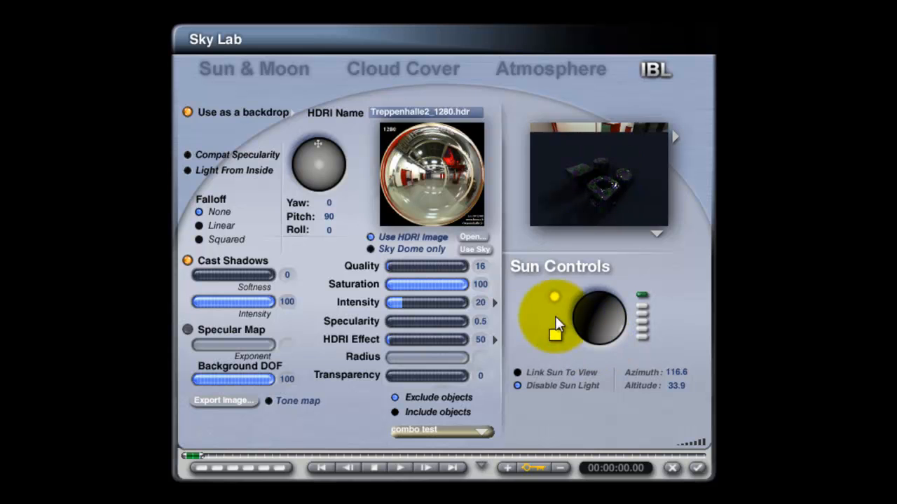
pyautogui.write('200')
pyautogui.press('Return')
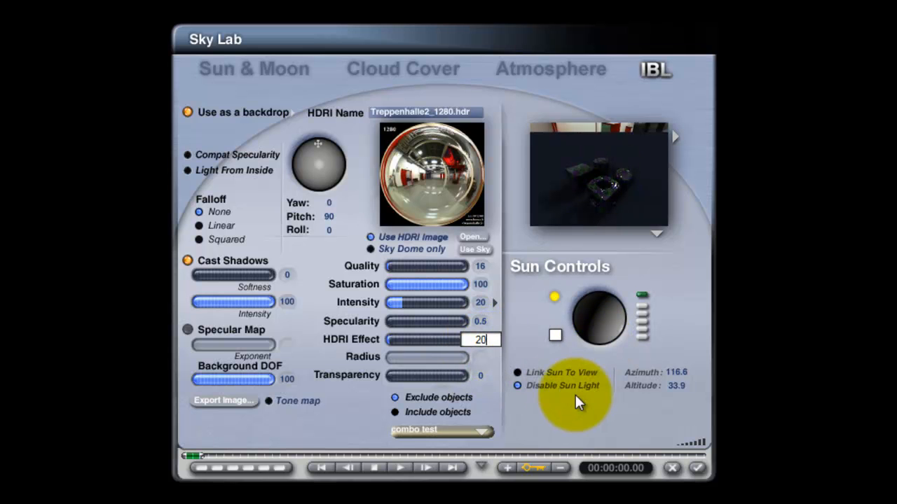
# Set the HDRI saturation to 50 and apply the sky settings
pyautogui.click(475, 284)
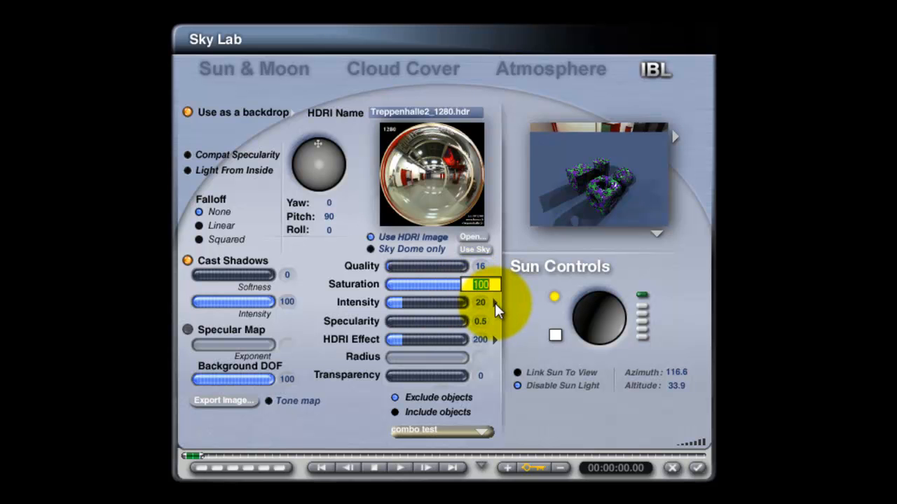
pyautogui.write('50')
pyautogui.press('Return')
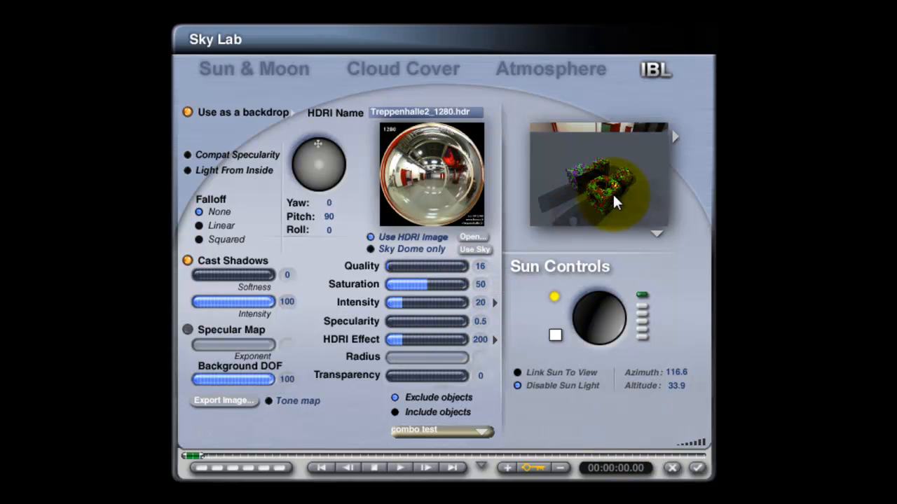
pyautogui.click(698, 468)
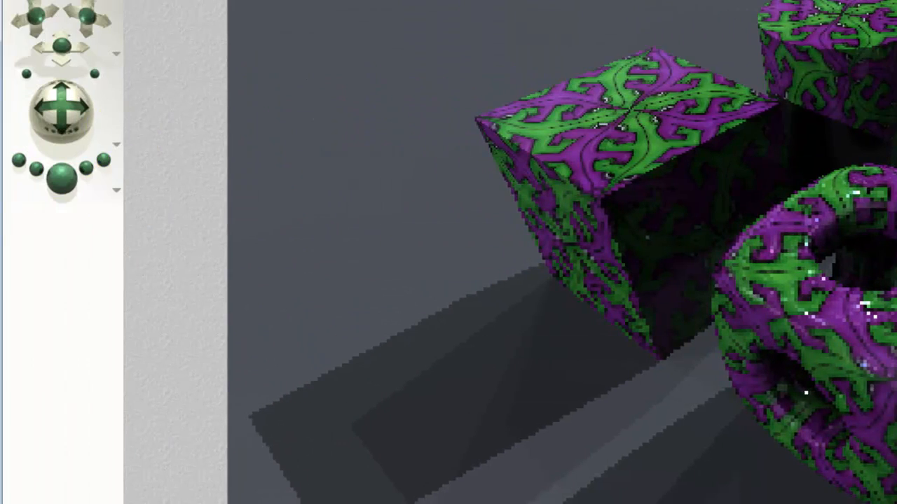
# Switch the render quality mode to Premium (Effect AntiAliasing) with 64 rays per pixel
pyautogui.click(113, 189)
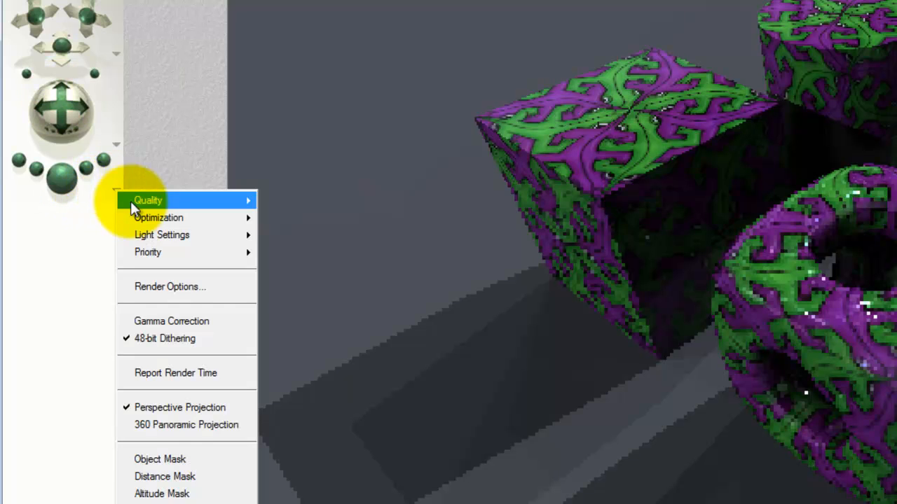
pyautogui.click(162, 287)
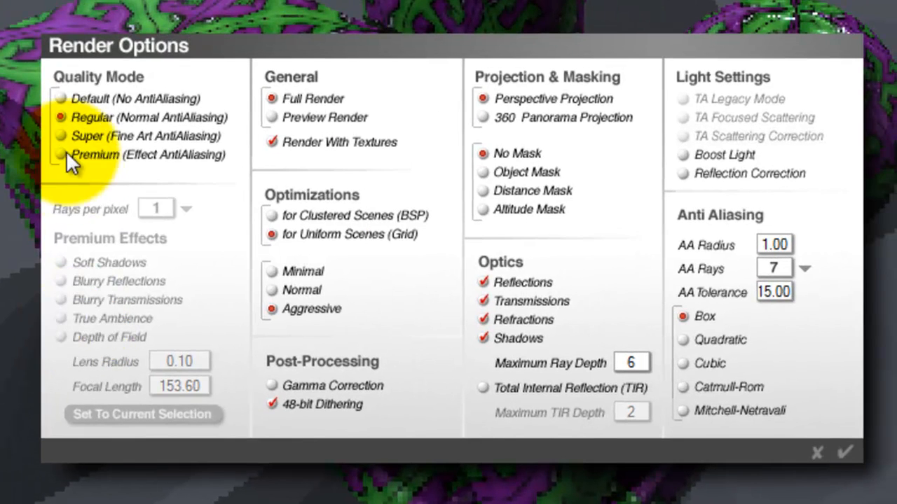
pyautogui.click(66, 153)
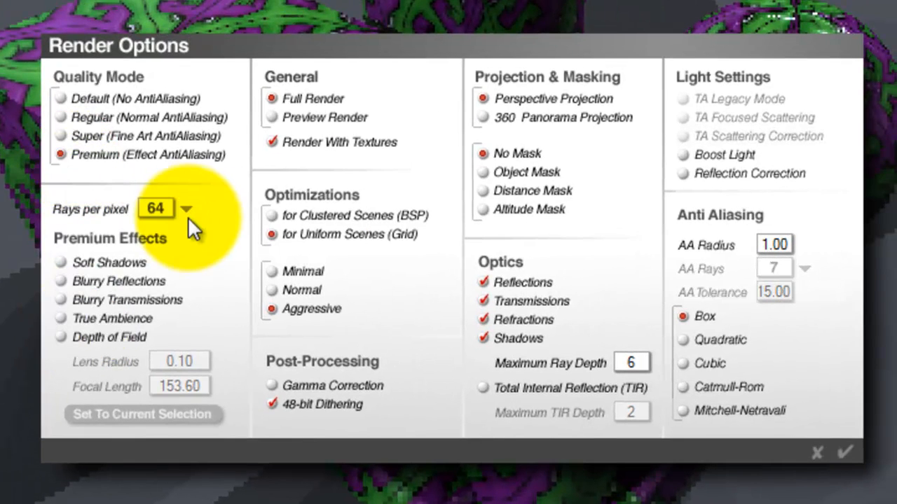
pyautogui.click(187, 208)
pyautogui.click(214, 327)
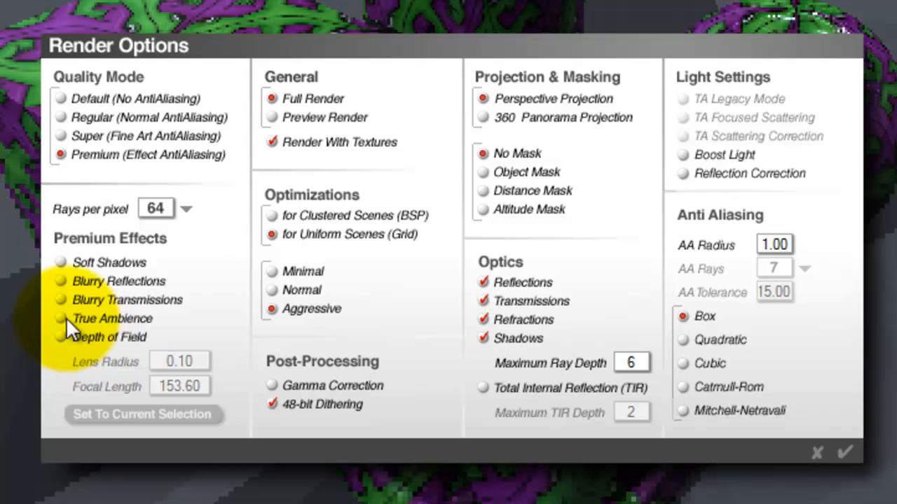
# Enable True Ambience with TA Scattering Correction at 16 rays per pixel and apply the render options
pyautogui.click(64, 318)
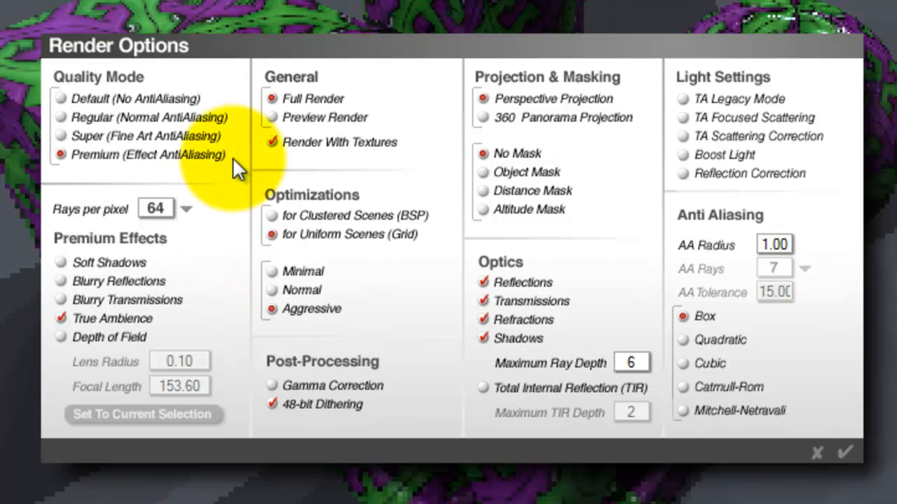
pyautogui.click(185, 207)
pyautogui.click(223, 270)
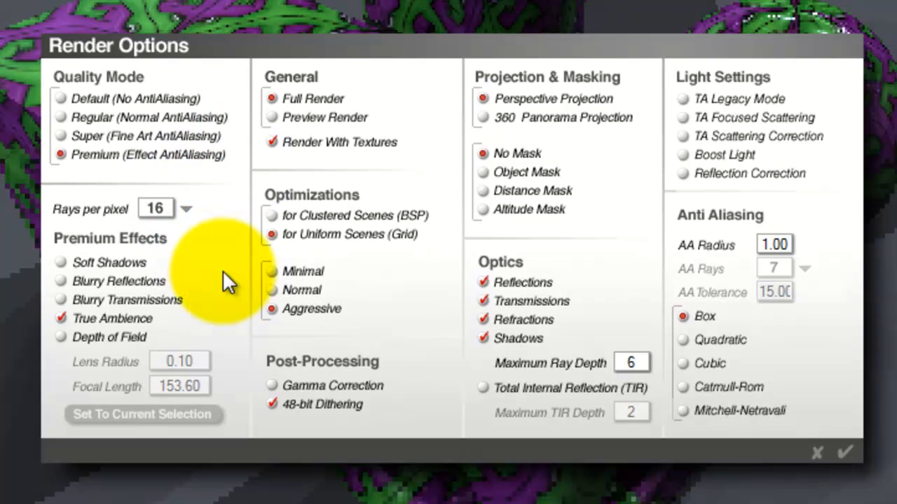
pyautogui.click(686, 136)
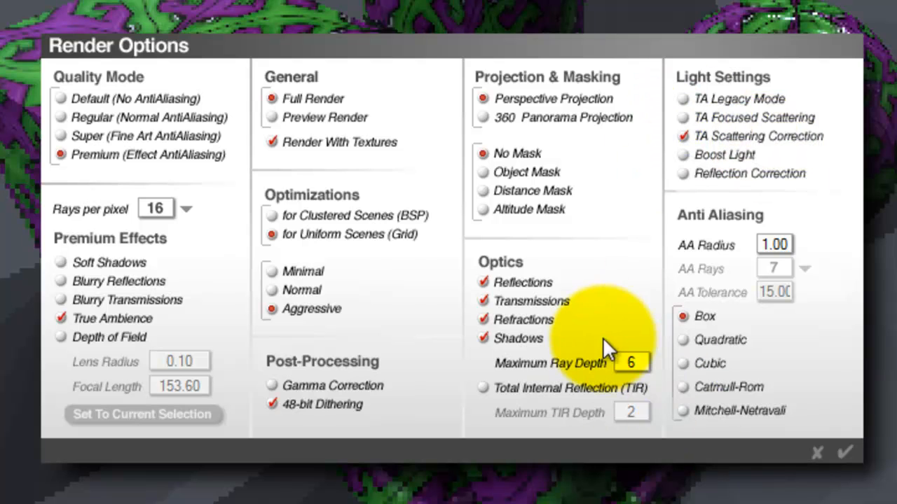
pyautogui.click(847, 451)
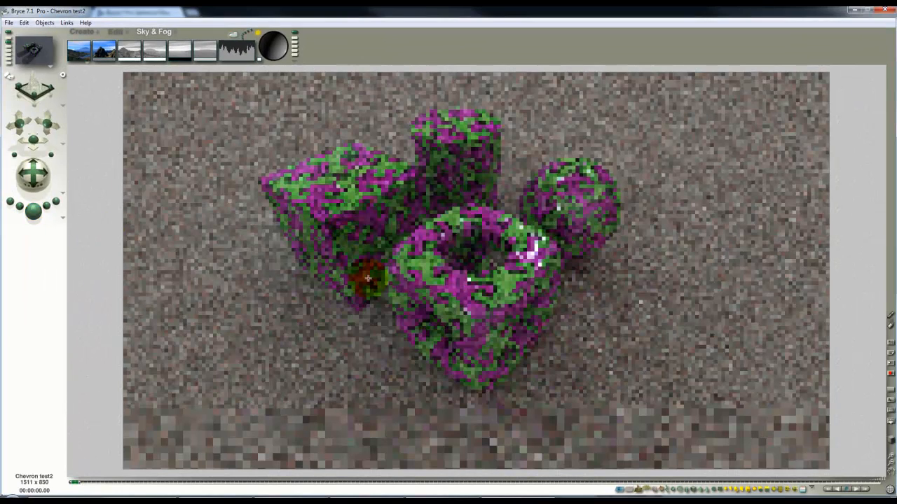
# Set the document resolution width to 750 with constrained proportions and move the camera closer to the shapes
pyautogui.click(9, 22)
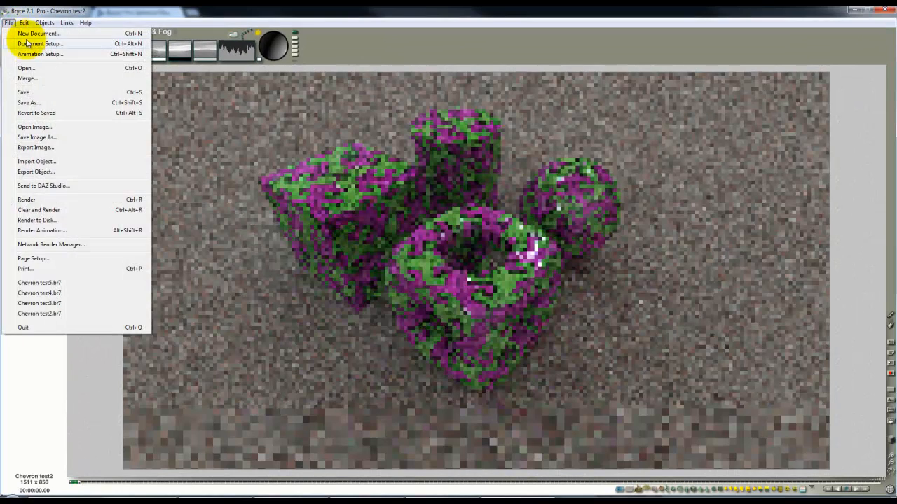
pyautogui.click(30, 45)
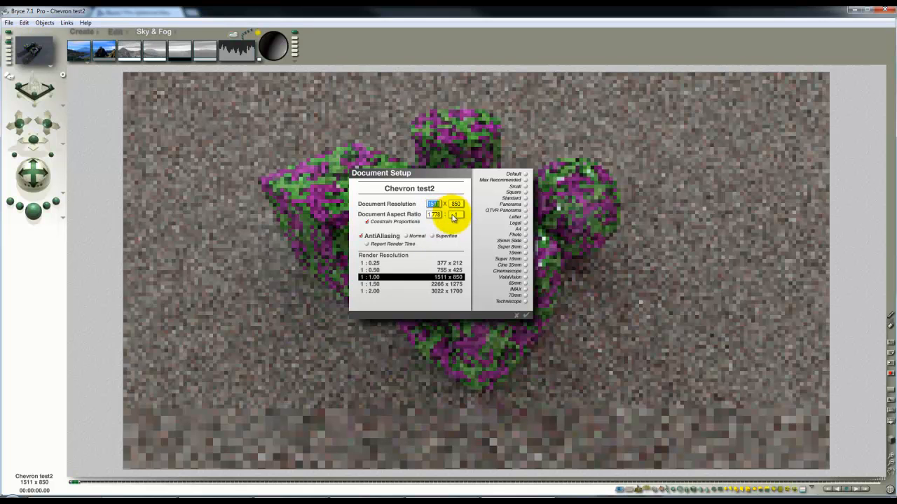
pyautogui.write('750')
pyautogui.click(529, 314)
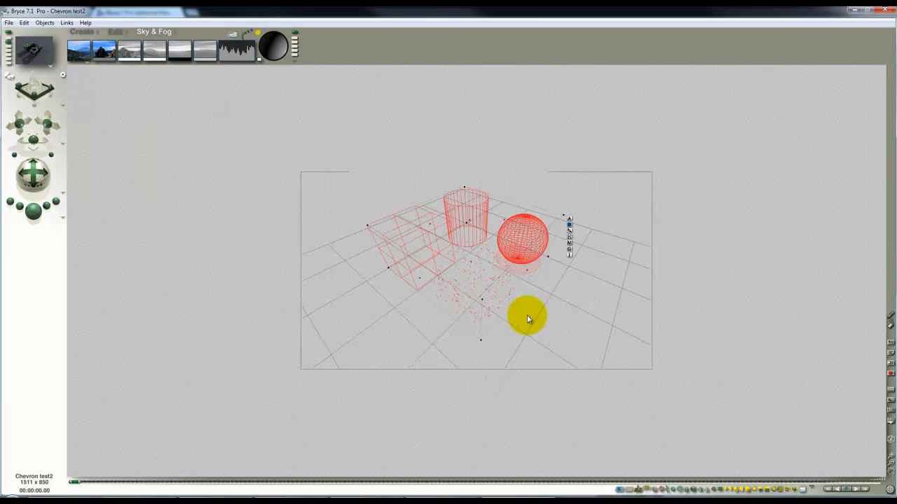
pyautogui.moveTo(35, 132); pyautogui.dragTo(45, 125)
# Re-enable the sun light alongside the HDRI lighting and apply the sky settings
pyautogui.click(232, 34)
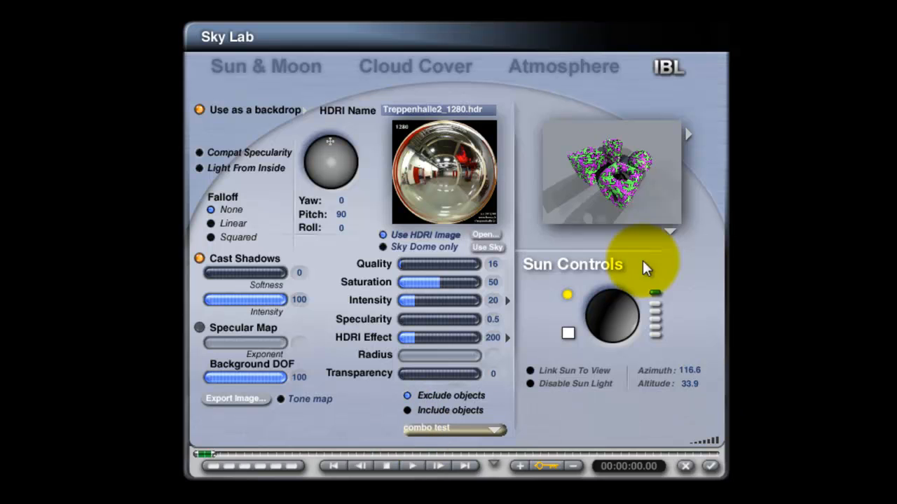
pyautogui.click(711, 466)
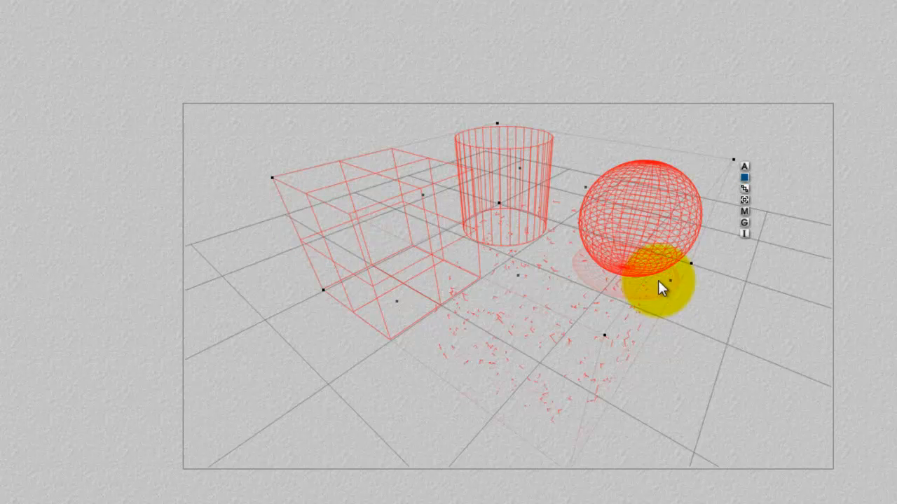
# Enable depth of field with the focal length set to the hollow rounded shape in front, and render the scene
pyautogui.rightClick(580, 305)
pyautogui.click(598, 319)
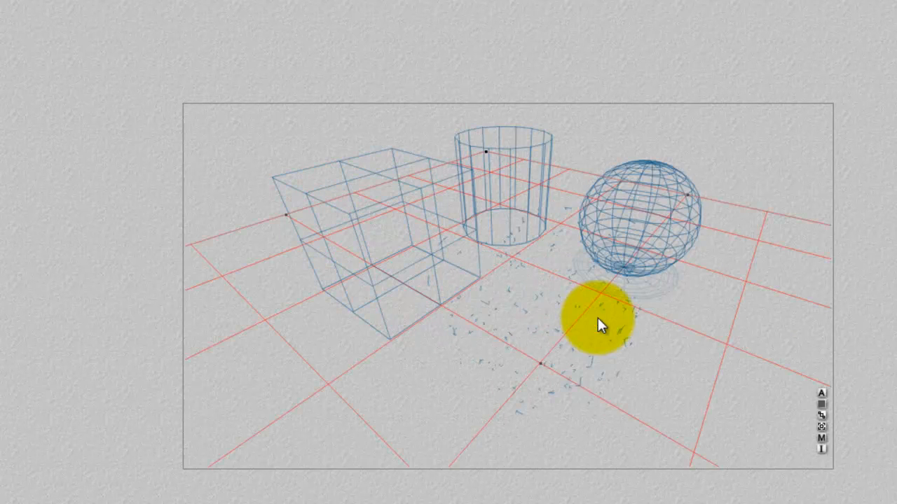
pyautogui.rightClick(583, 305)
pyautogui.click(598, 306)
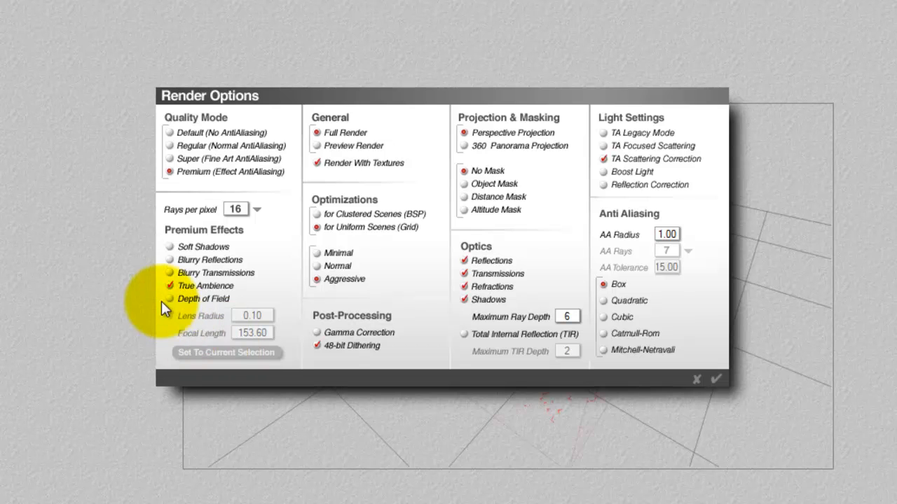
pyautogui.click(170, 300)
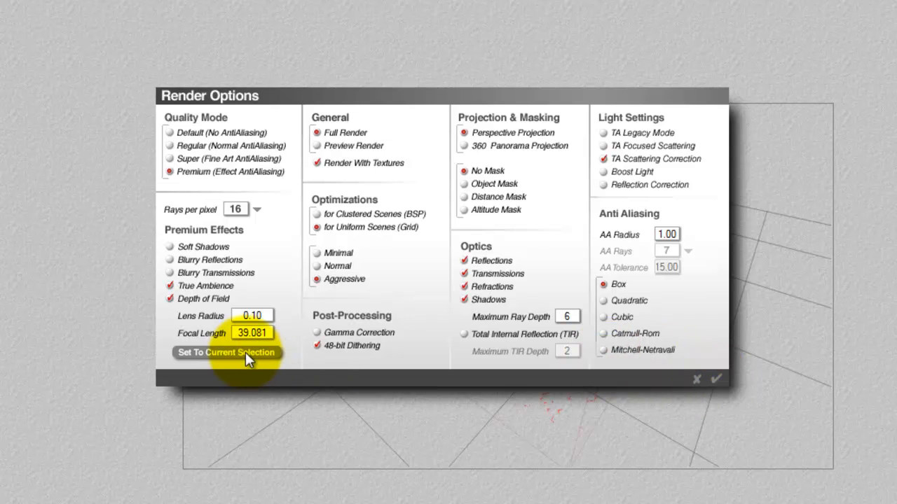
pyautogui.click(715, 379)
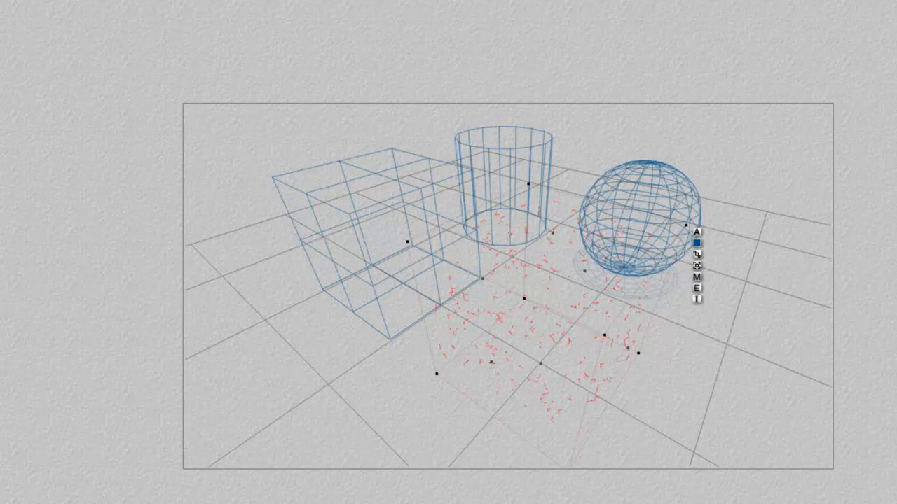
pyautogui.click(53, 268)
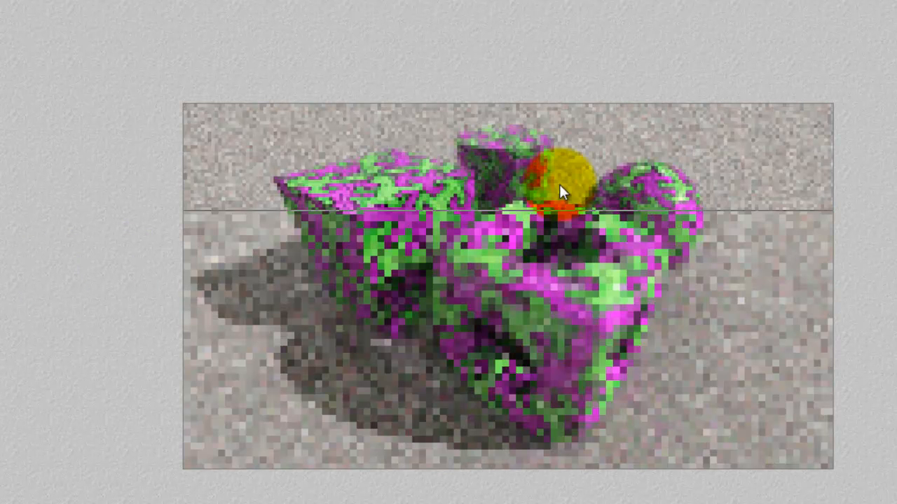
# Set the depth of field lens radius to 0.05 in the render options and apply the change
pyautogui.click(497, 130)
pyautogui.rightClick(497, 145)
pyautogui.click(535, 158)
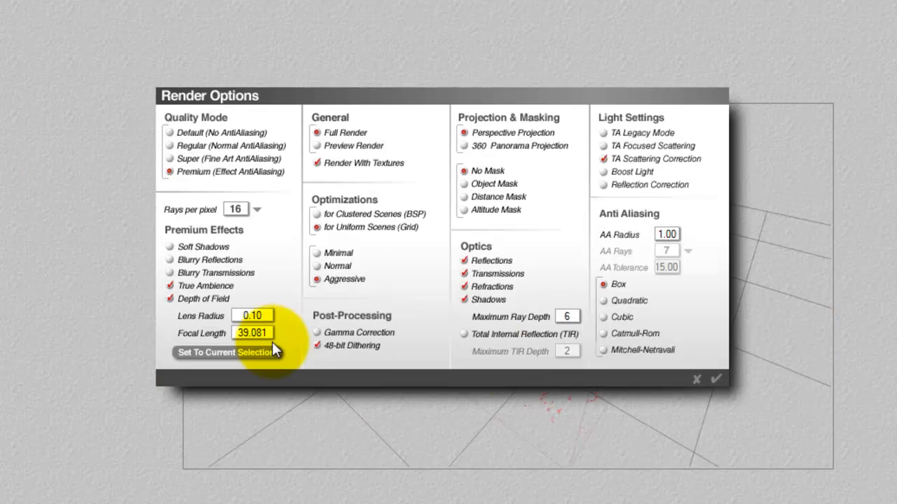
pyautogui.click(265, 316)
pyautogui.press('BackSpace')
pyautogui.press('BackSpace')
pyautogui.write('05')
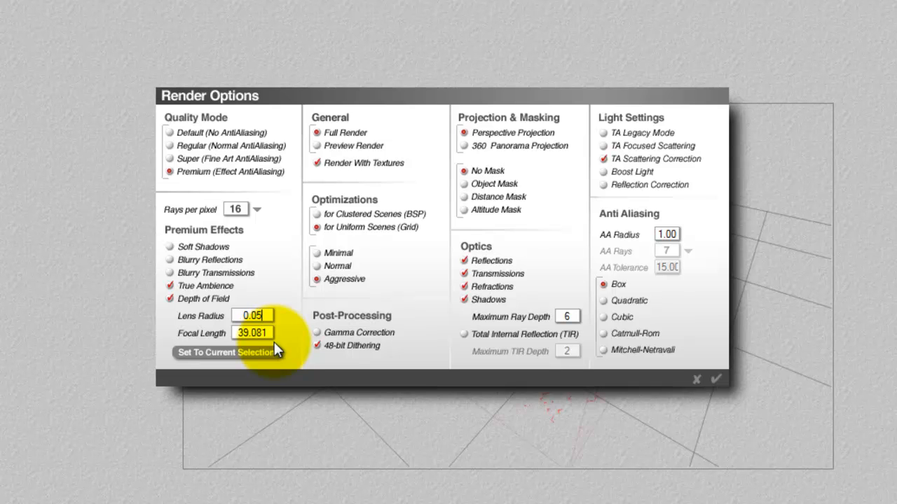
pyautogui.press('Return')
pyautogui.press('Escape')
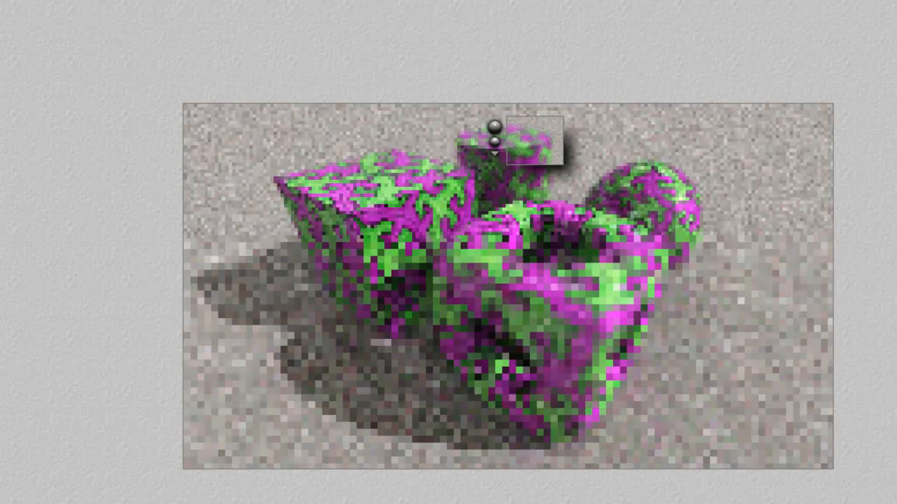
# Render the scene and test-render small areas around the rear cylinder and the cast shadow
pyautogui.hotkey('ctrl', 'r')
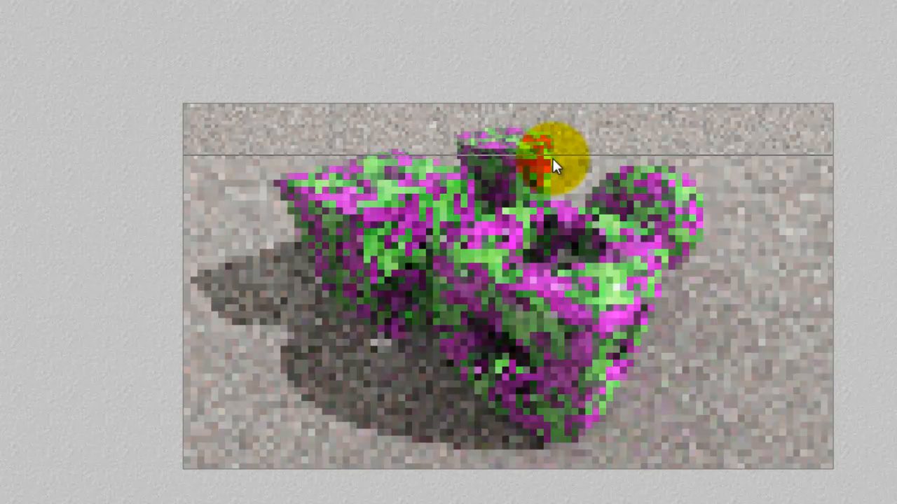
pyautogui.moveTo(565, 169); pyautogui.dragTo(519, 121)
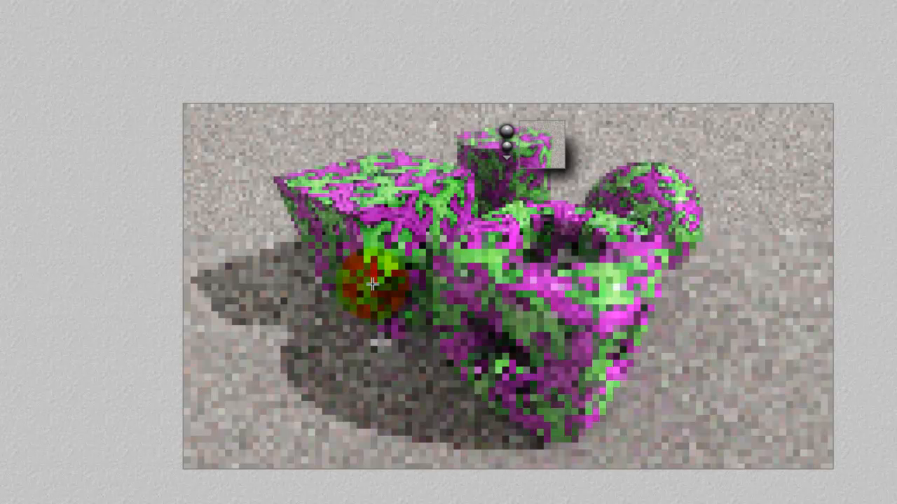
pyautogui.moveTo(334, 452); pyautogui.dragTo(279, 372)
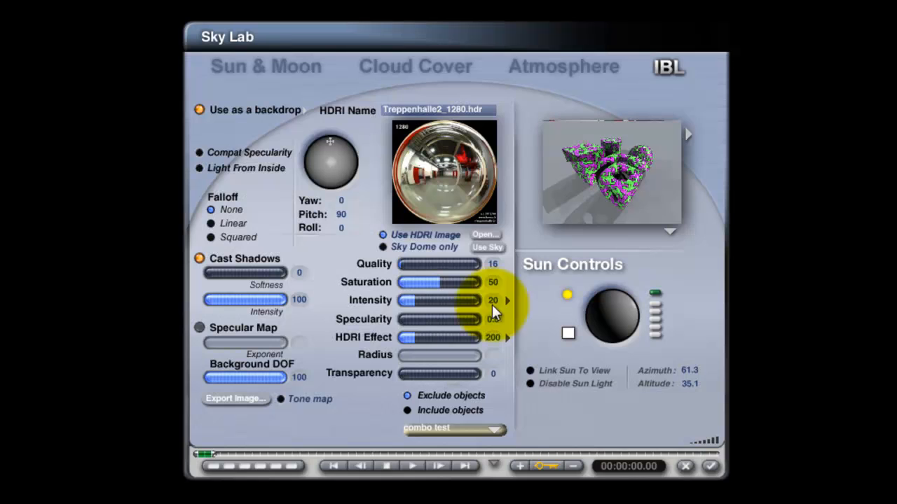
# Enable the sun's shadow softness at 50 in the sky settings and apply them
pyautogui.click(256, 74)
pyautogui.click(368, 367)
pyautogui.click(499, 385)
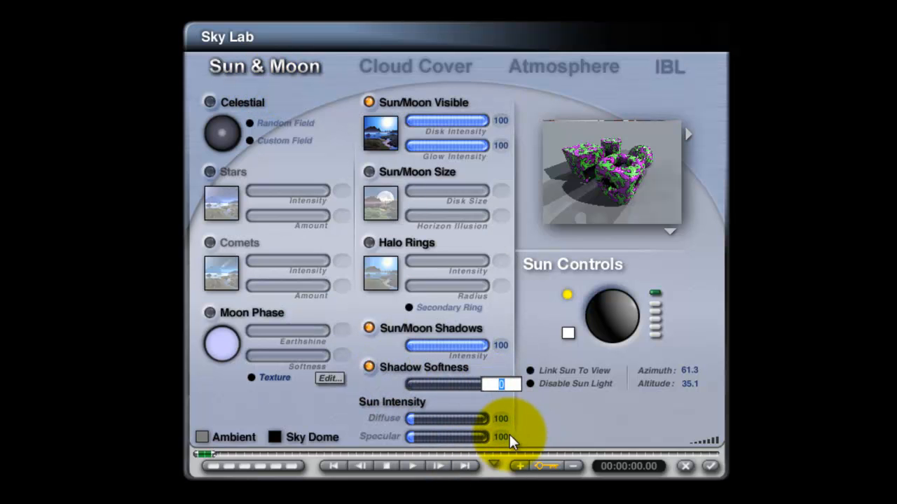
pyautogui.write('50')
pyautogui.press('Return')
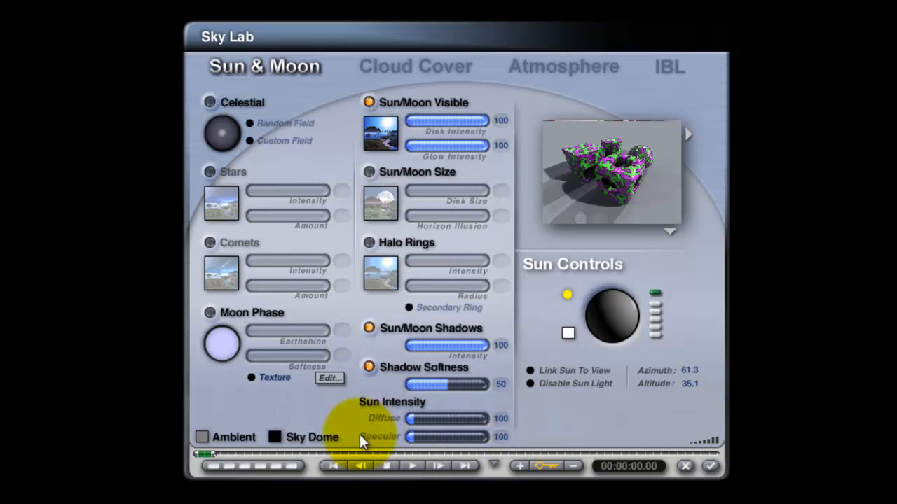
pyautogui.click(711, 466)
# Render the scene with the softened sun and test-render areas of the hollow front shape and the rear cylinder
pyautogui.click(102, 312)
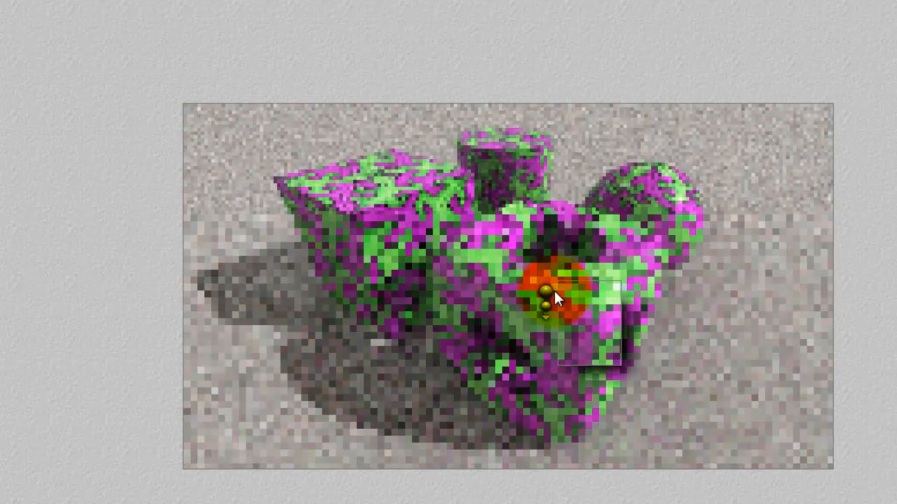
pyautogui.moveTo(556, 282); pyautogui.dragTo(621, 366)
pyautogui.moveTo(637, 331); pyautogui.dragTo(460, 105)
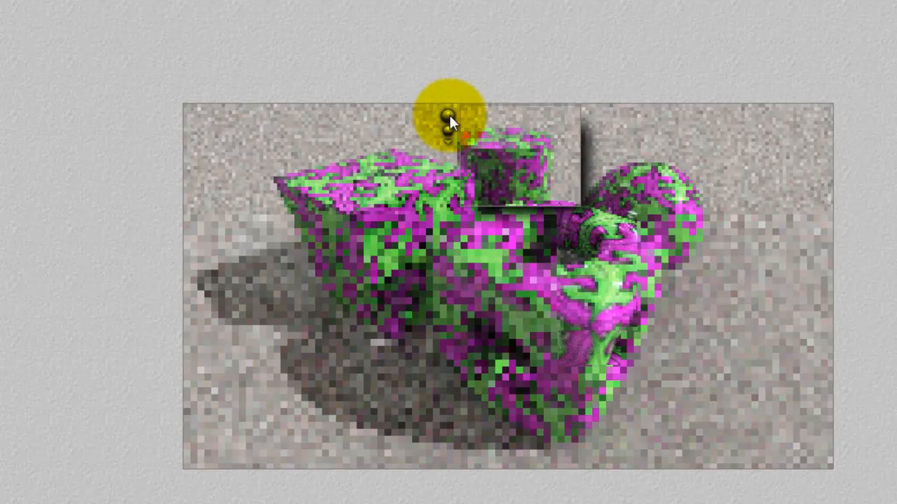
pyautogui.click(447, 117)
# Set the depth of field focal length to the current selection again and apply the render options
pyautogui.press('Escape')
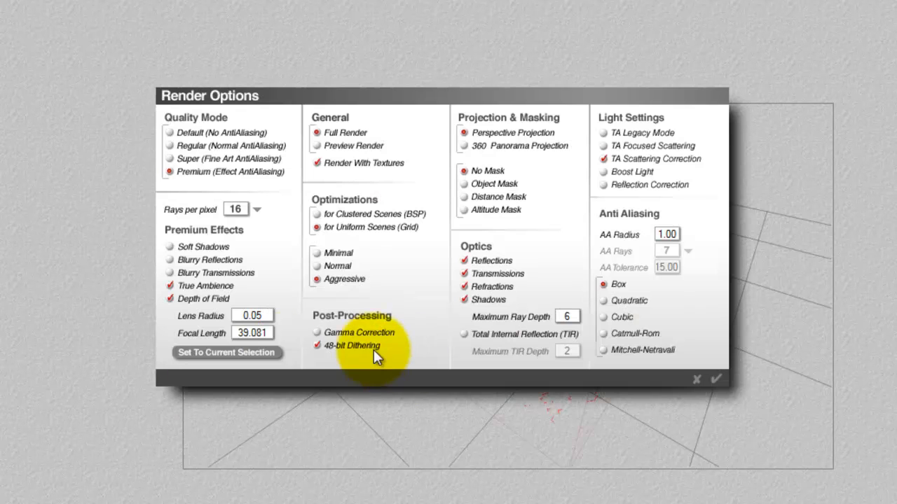
pyautogui.click(264, 353)
pyautogui.click(717, 379)
pyautogui.press('Escape')
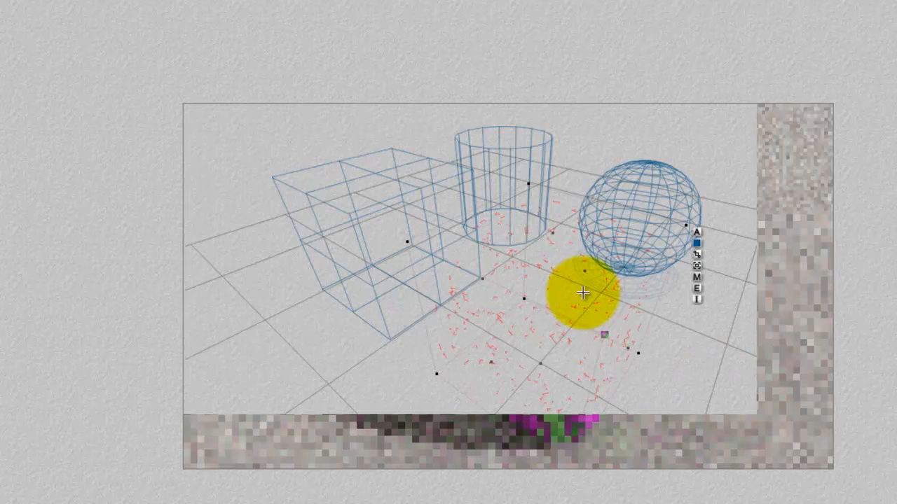
# Test-render the near corner and the upper opening of the hollow shape in front
pyautogui.press('Escape')
pyautogui.moveTo(120, 207); pyautogui.dragTo(120, 221)
pyautogui.press('Escape')
pyautogui.moveTo(638, 359); pyautogui.dragTo(528, 279)
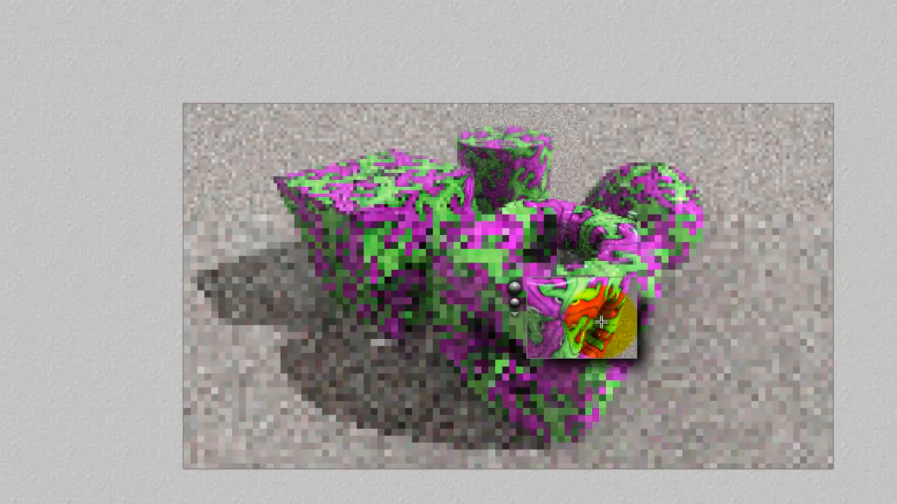
pyautogui.moveTo(626, 308); pyautogui.dragTo(518, 225)
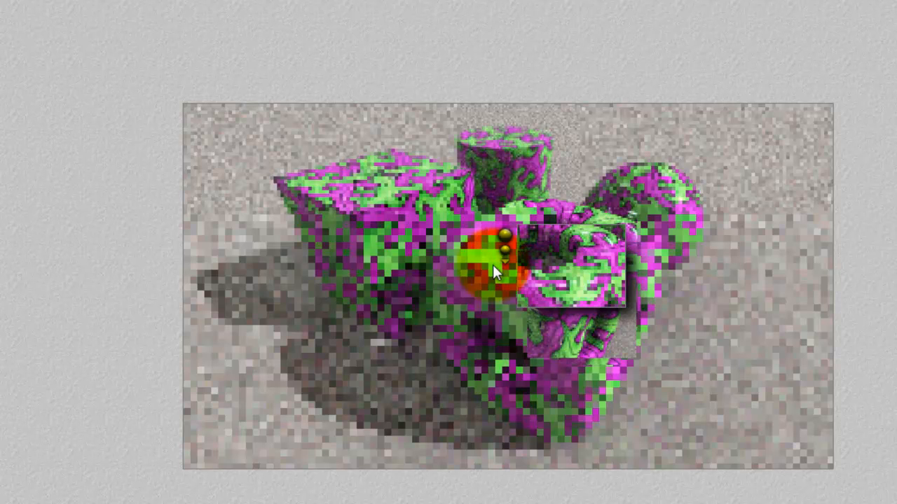
# Enable the Soft Shadows premium effect and apply the render options
pyautogui.press('Escape')
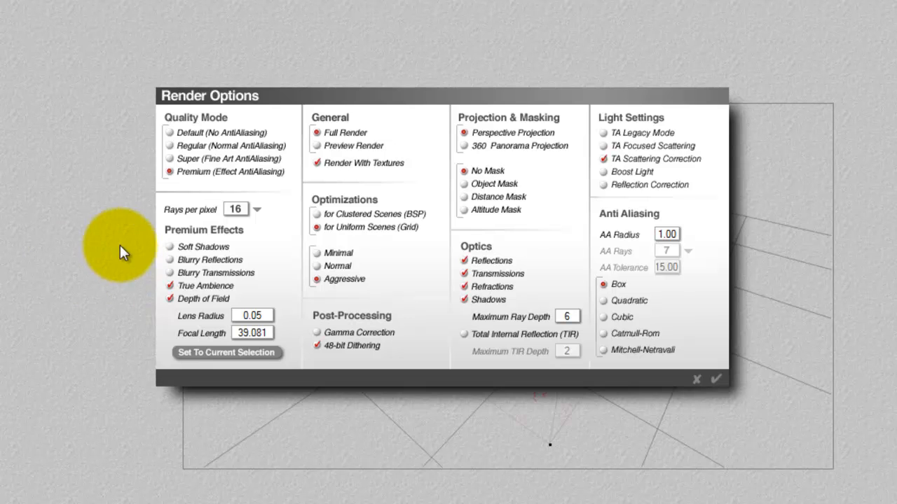
pyautogui.click(171, 247)
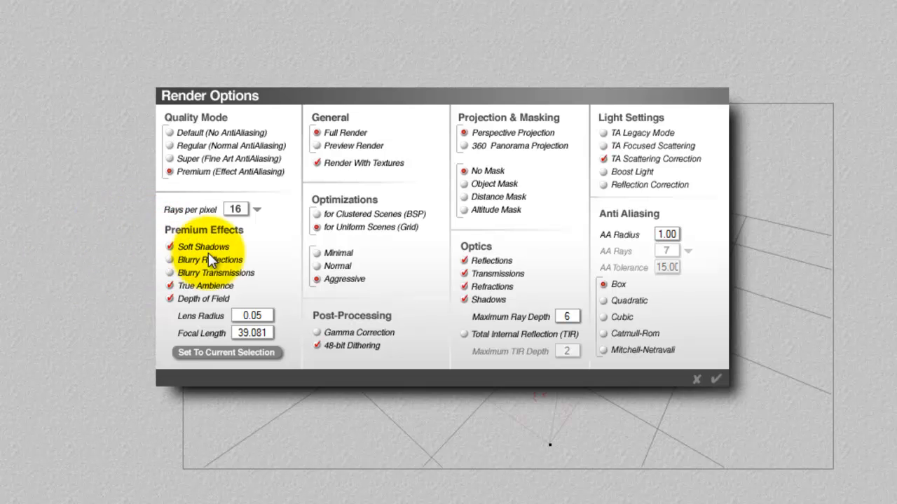
pyautogui.click(715, 379)
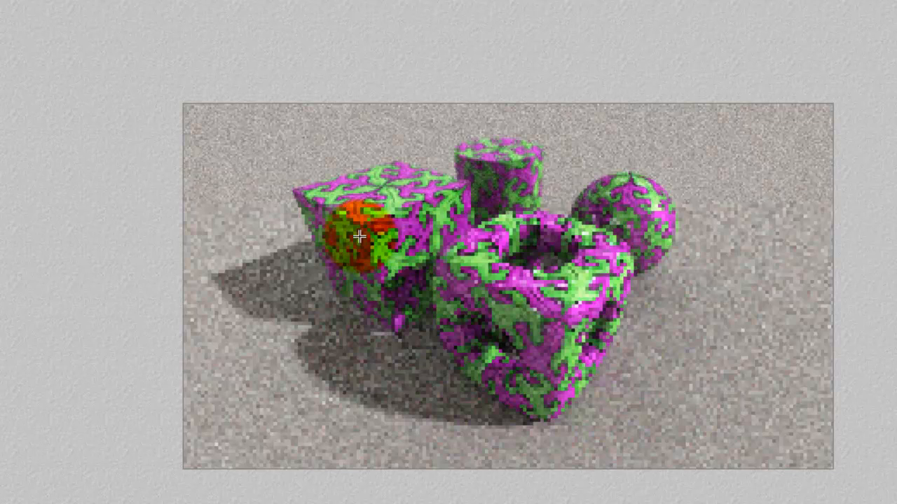
# Stop the render, move the camera closer to the shapes and render the scene again
pyautogui.press('Escape')
pyautogui.scroll(5, 508, 286)
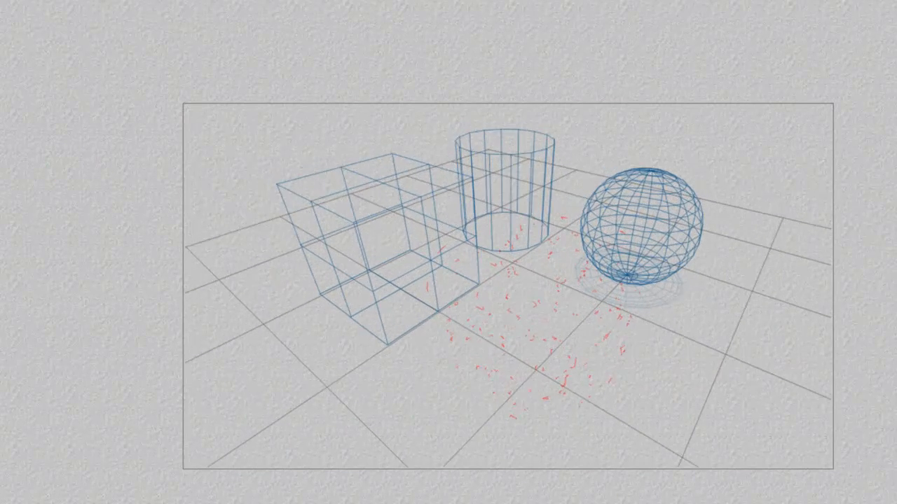
pyautogui.hotkey('ctrl', 'r')
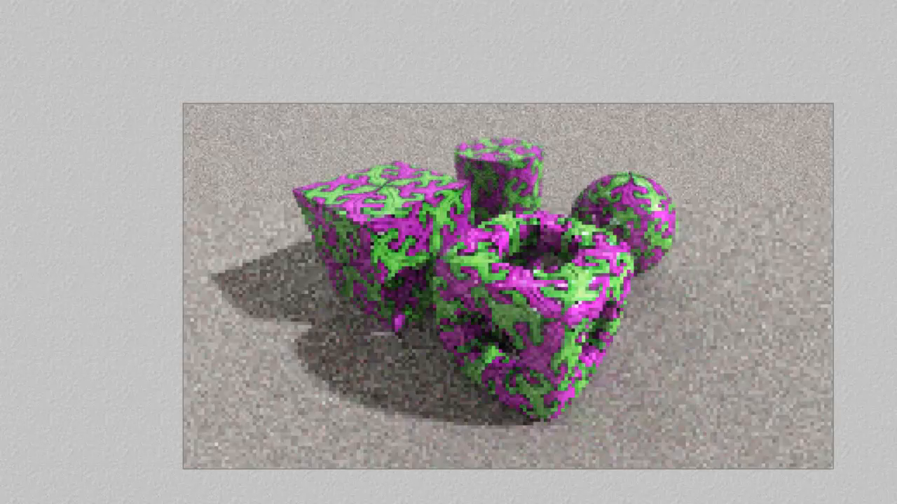
# Raise the rays per pixel to 256 and start rendering the scene
pyautogui.press('Escape')
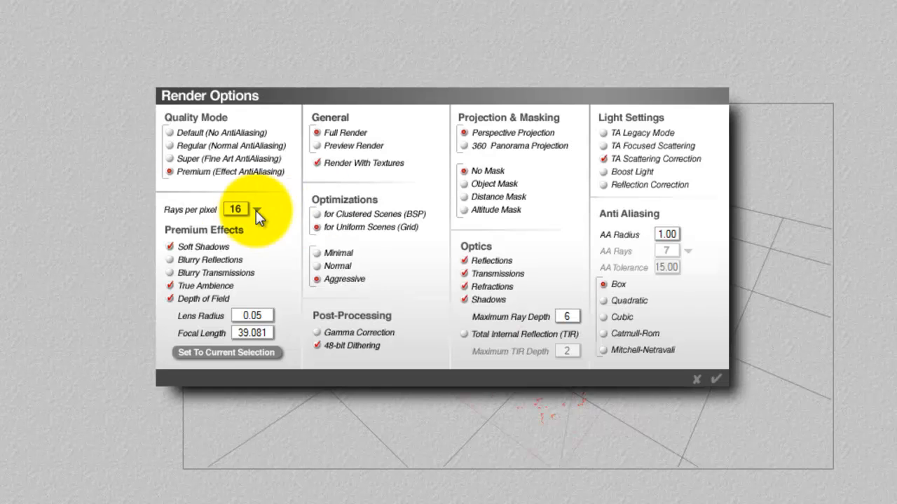
pyautogui.click(256, 210)
pyautogui.click(296, 333)
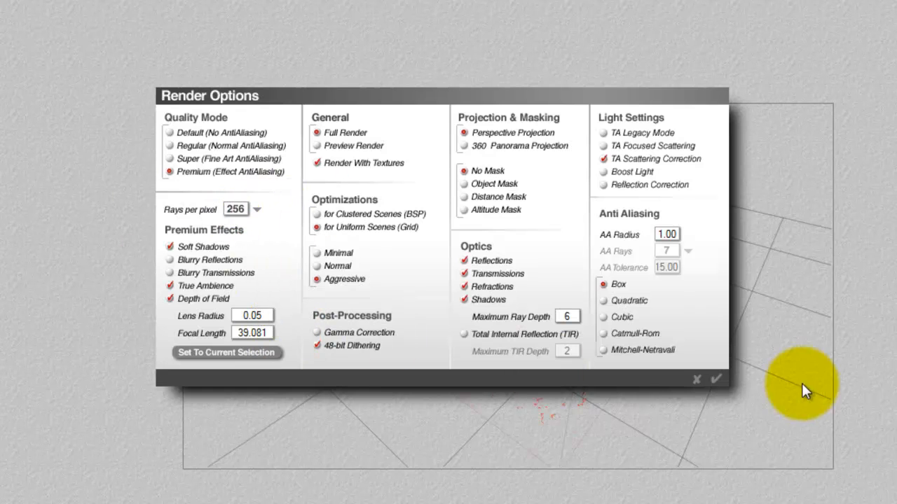
pyautogui.click(716, 379)
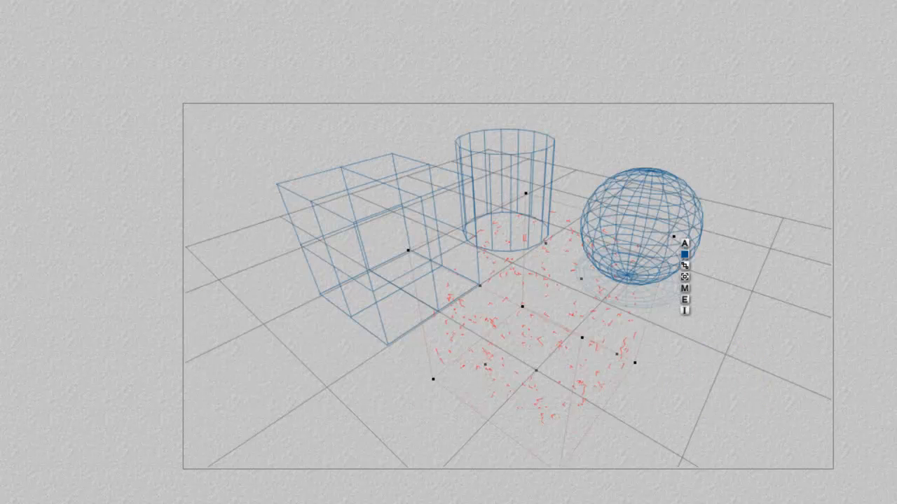
pyautogui.click(42, 301)
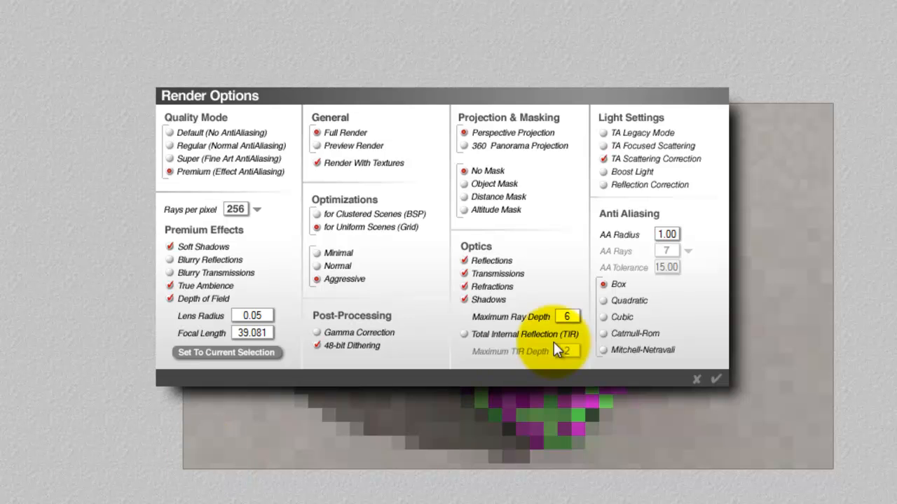
# Set the maximum ray depth to 3 in the render options
pyautogui.moveTo(571, 317); pyautogui.dragTo(542, 322)
pyautogui.write('3')
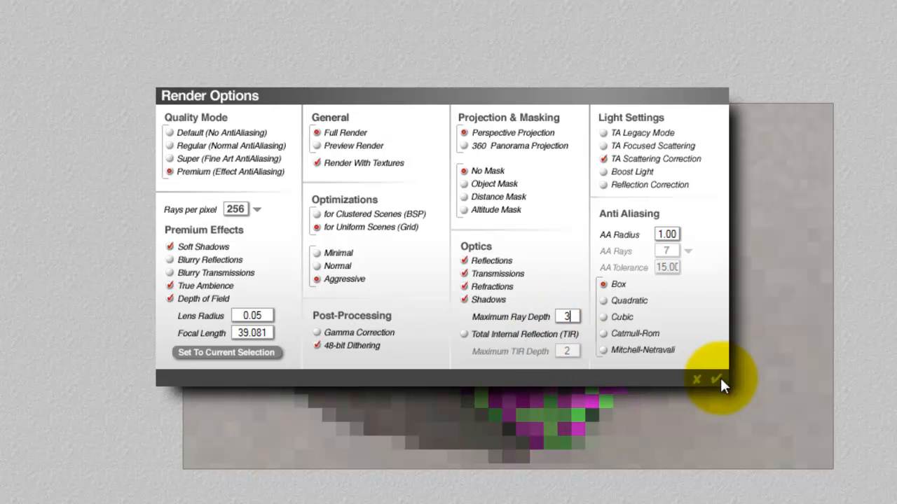